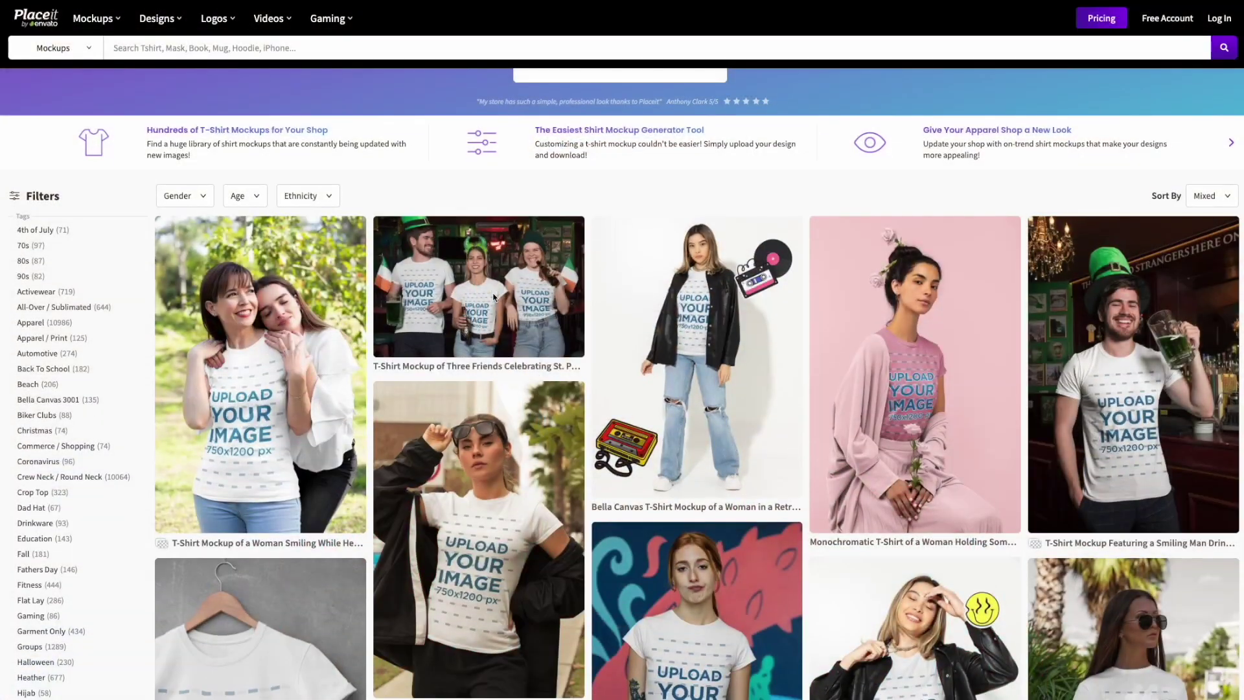
# Step: Look through the gallery of T-shirt mockups on Placeit
pyautogui.scroll(-3, 492, 296)
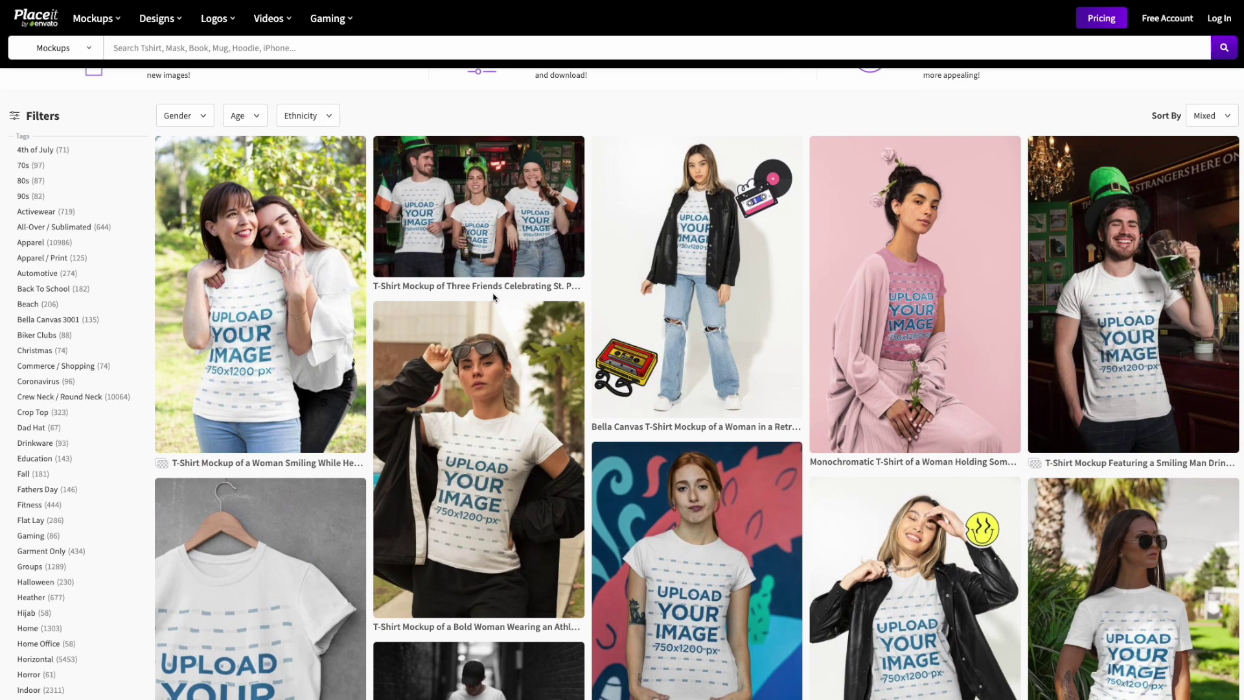
pyautogui.scroll(-7, 492, 296)
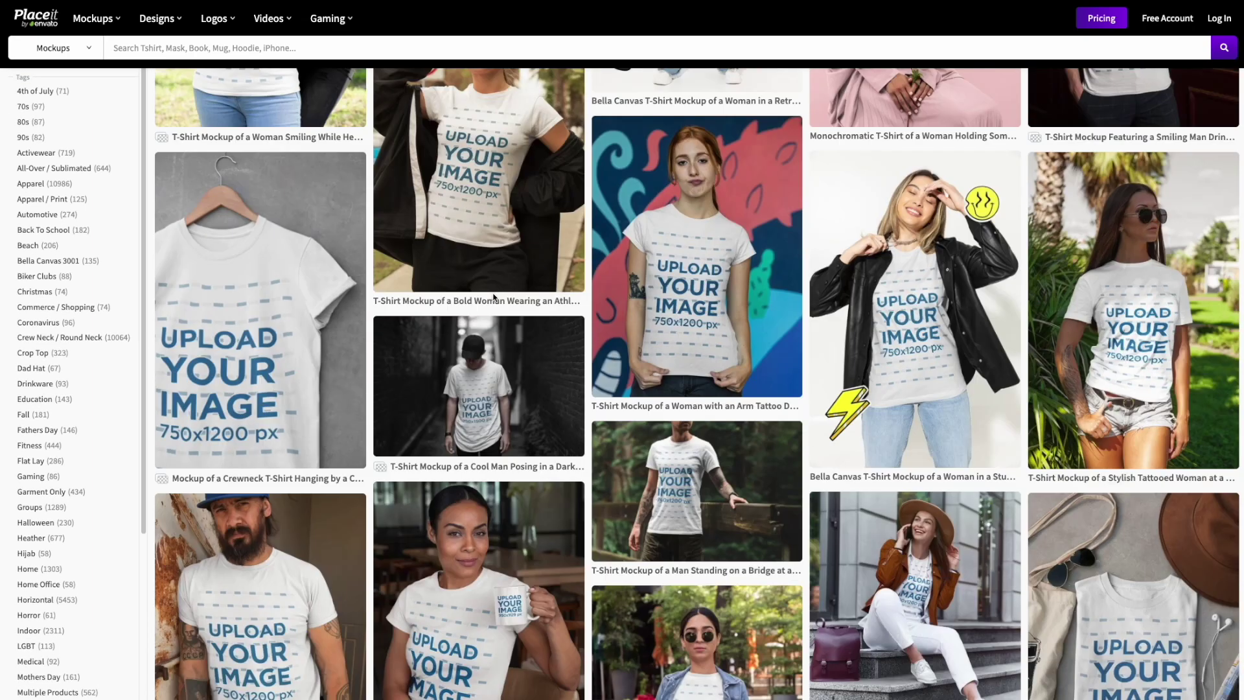
pyautogui.scroll(-2, 493, 296)
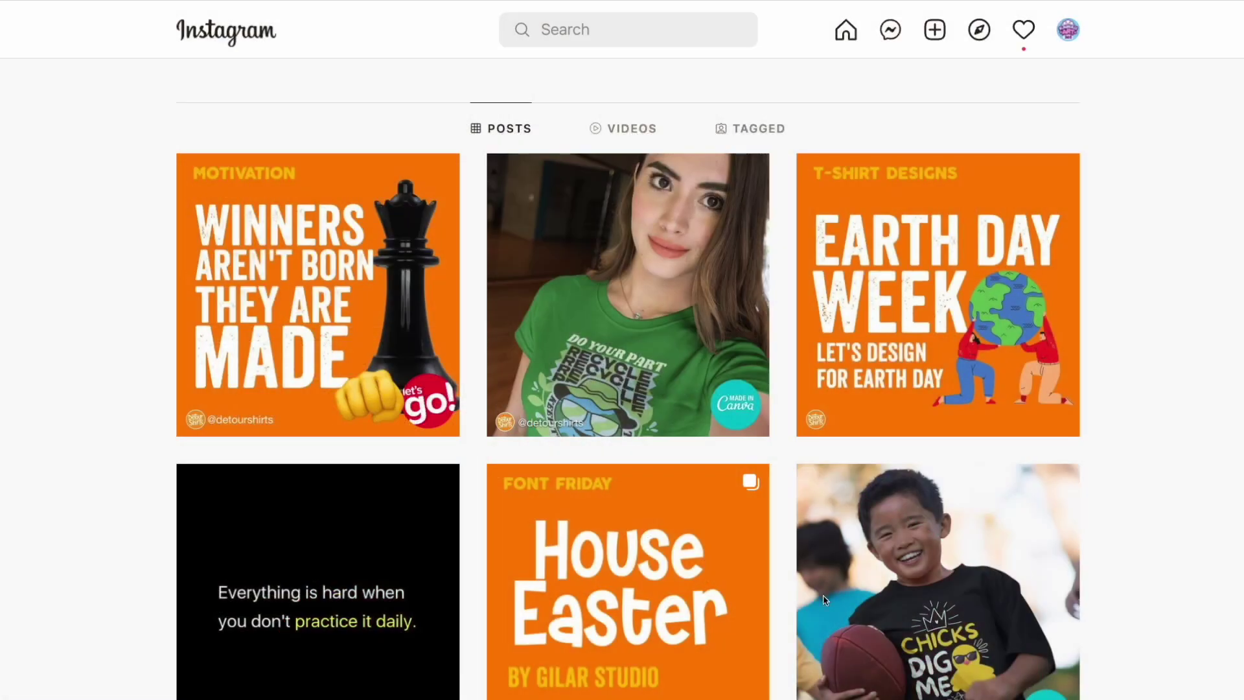
# Step: Switch to Instagram and look through the profile's grid of T-shirt design posts
pyautogui.scroll(-9, 917, 563)
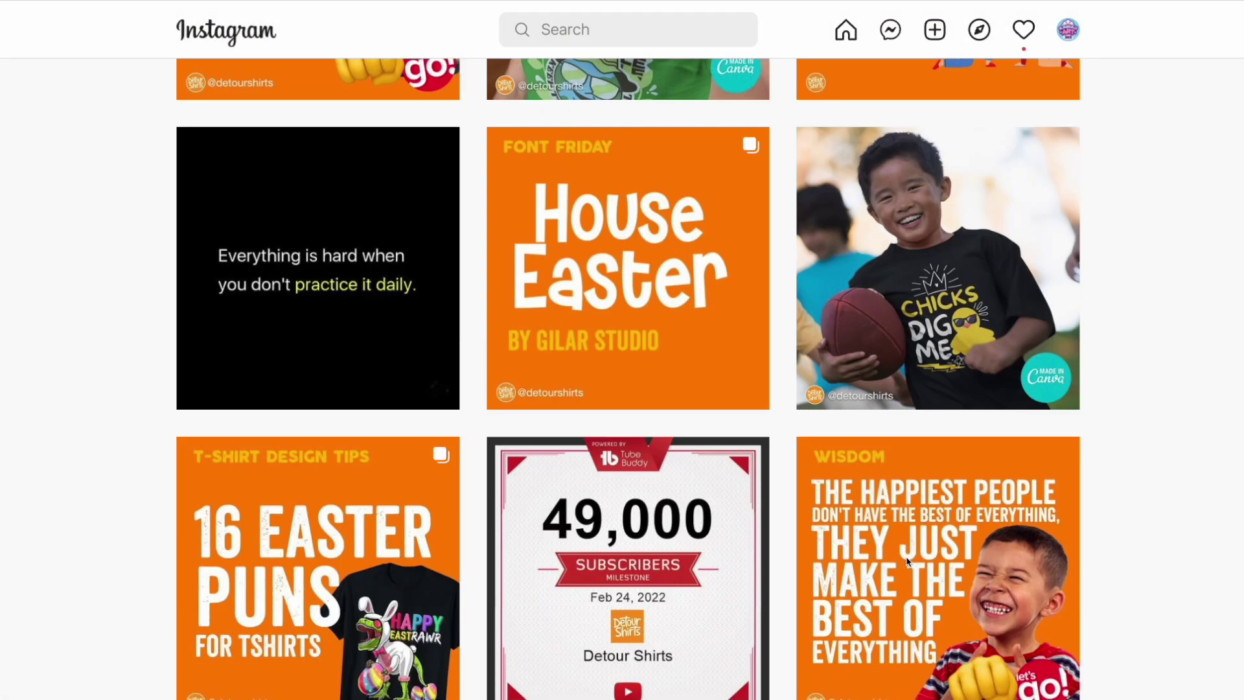
pyautogui.scroll(-4, 906, 561)
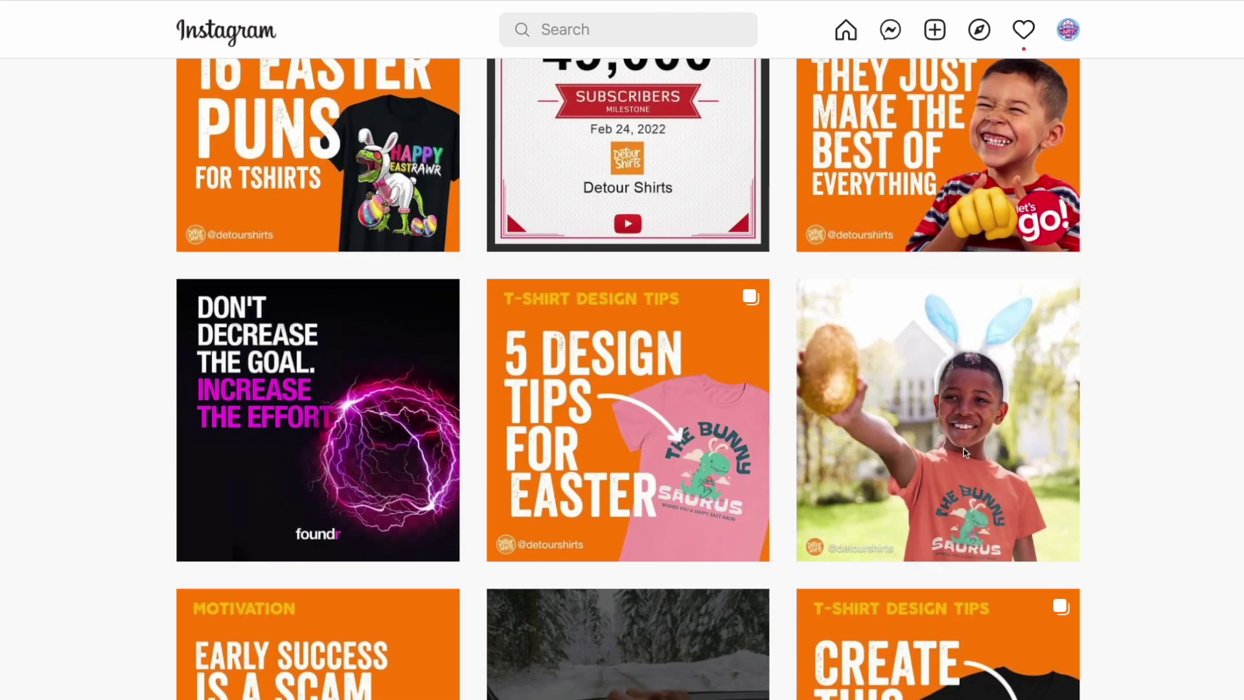
pyautogui.scroll(-10, 962, 448)
pyautogui.scroll(-2, 363, 437)
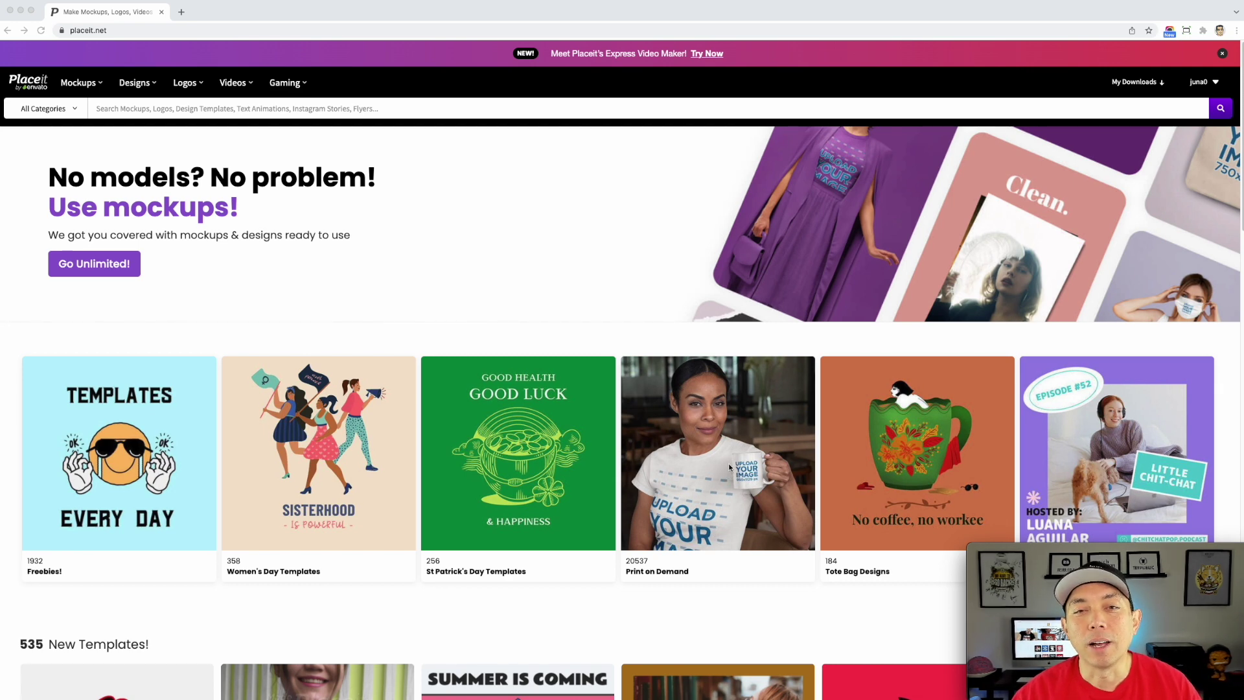
# Step: Switch to the Placeit homepage and look over its template categories, new templates and free template sections
pyautogui.scroll(-1, 679, 469)
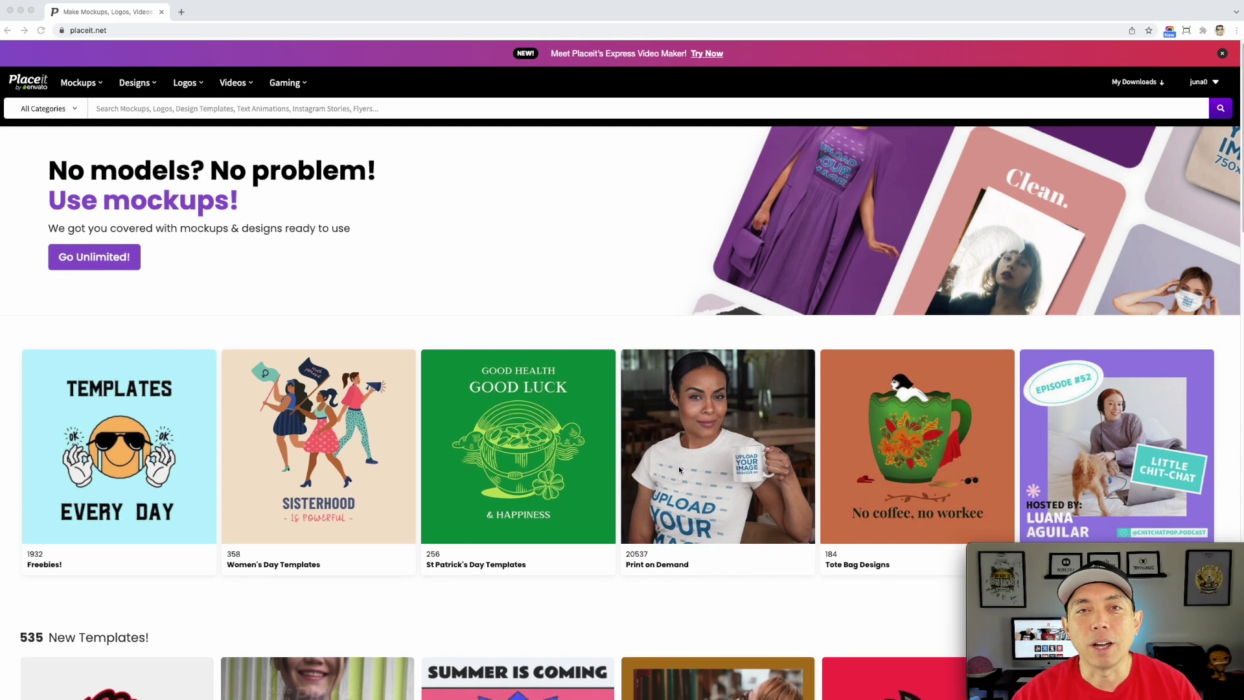
pyautogui.scroll(-2, 678, 469)
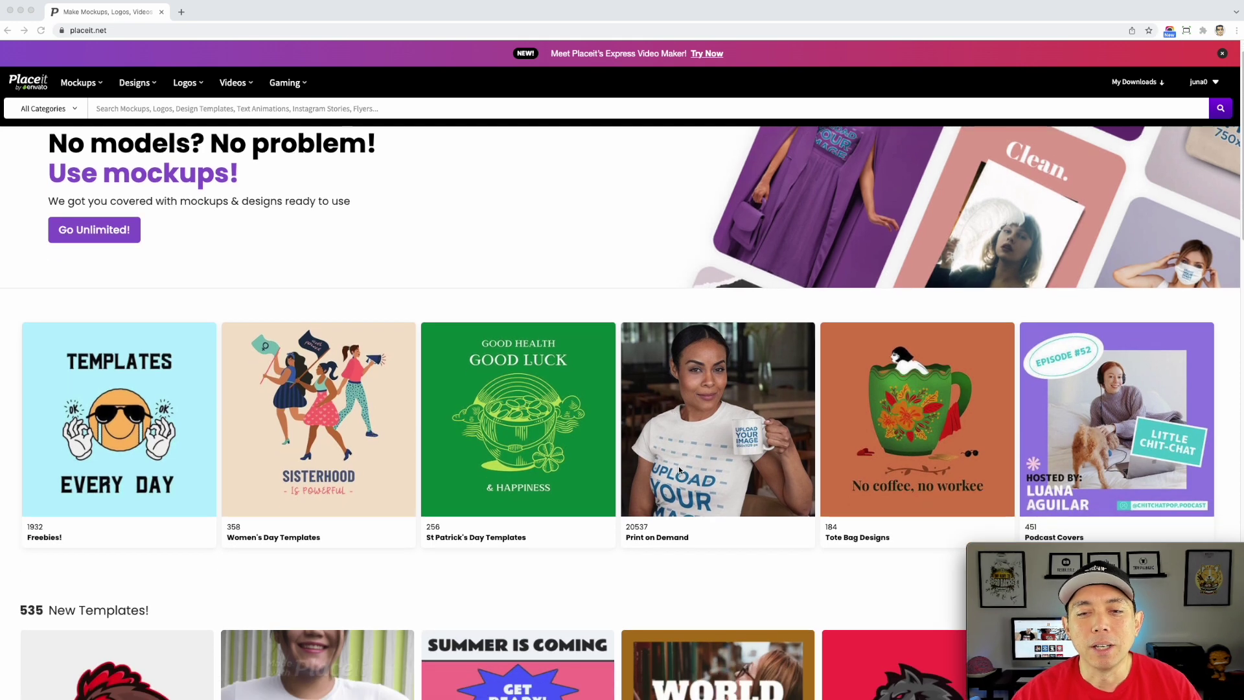
pyautogui.scroll(-5, 705, 467)
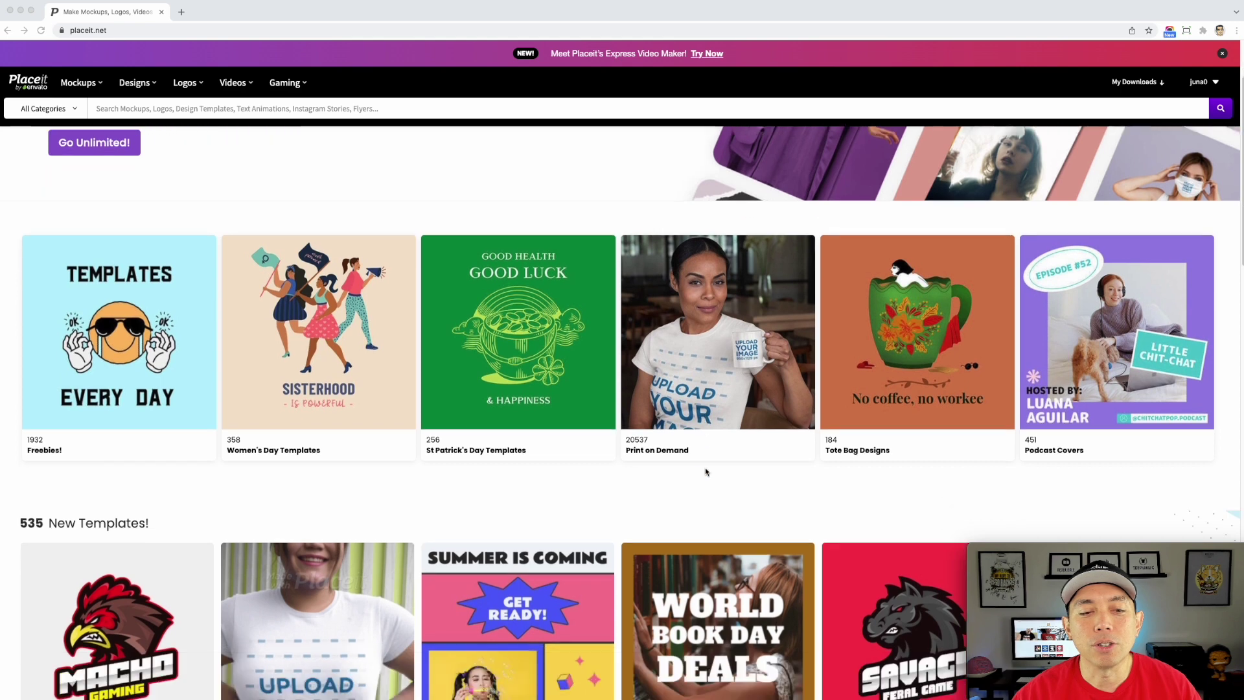
pyautogui.scroll(-3, 704, 468)
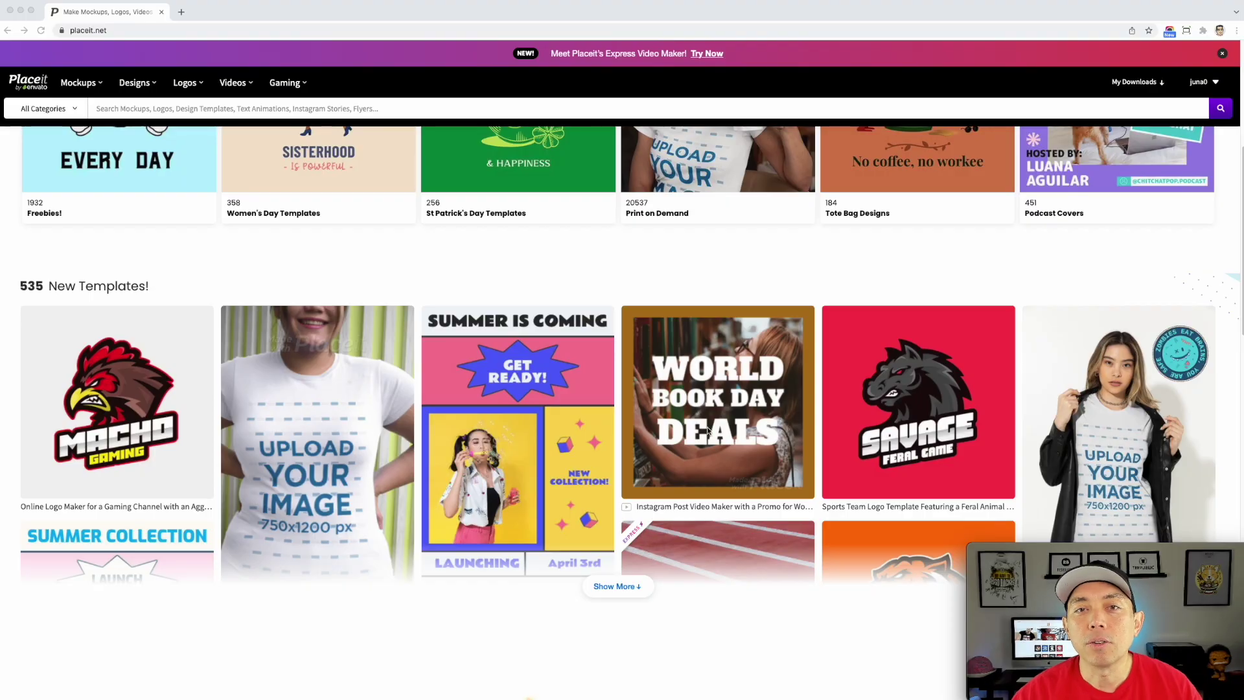
pyautogui.scroll(5, 707, 431)
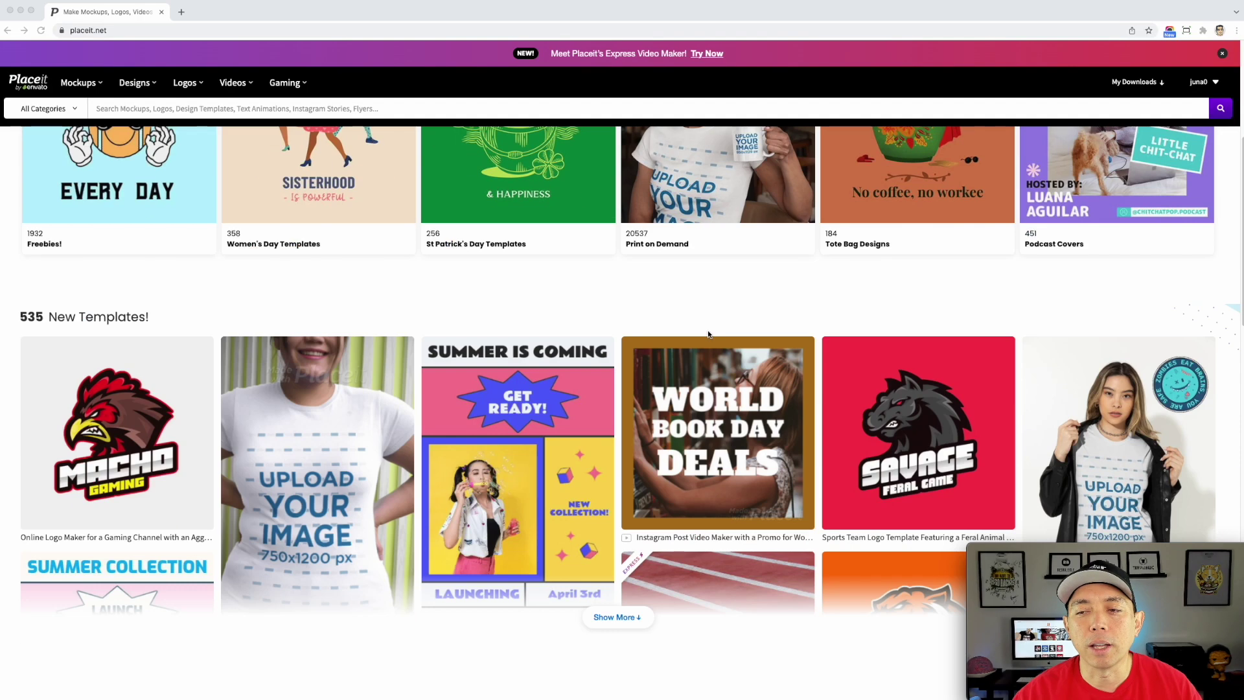
pyautogui.scroll(-15, 708, 334)
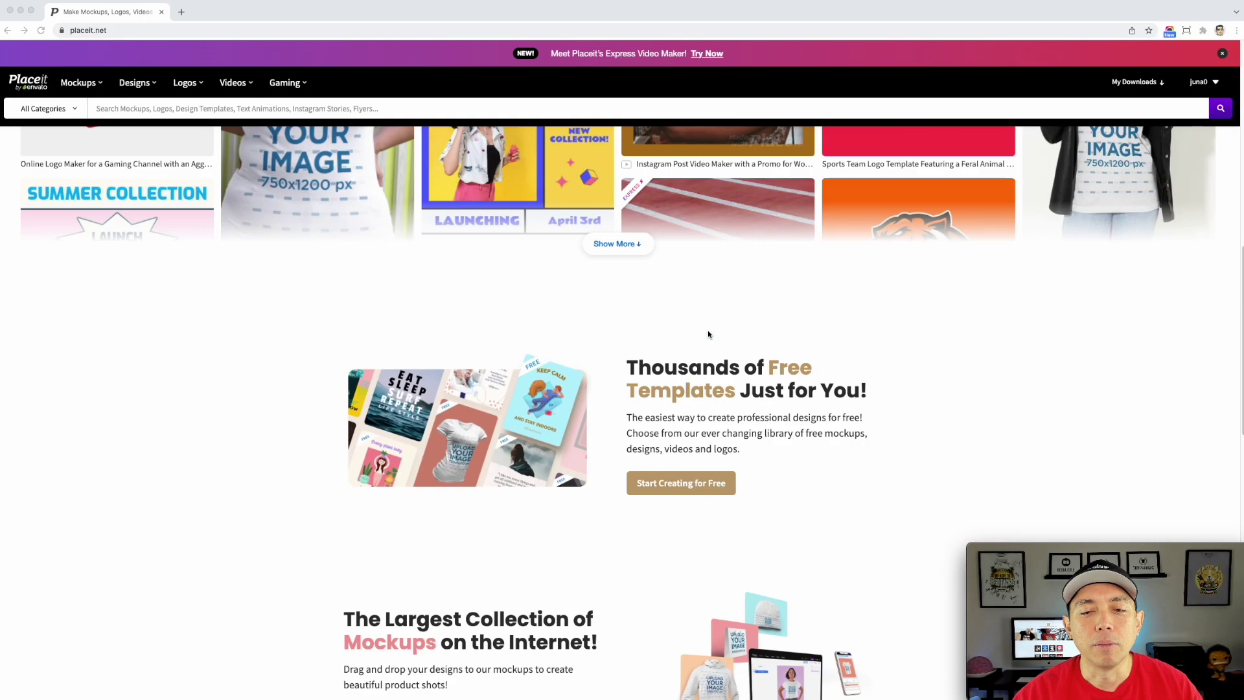
pyautogui.scroll(15, 708, 333)
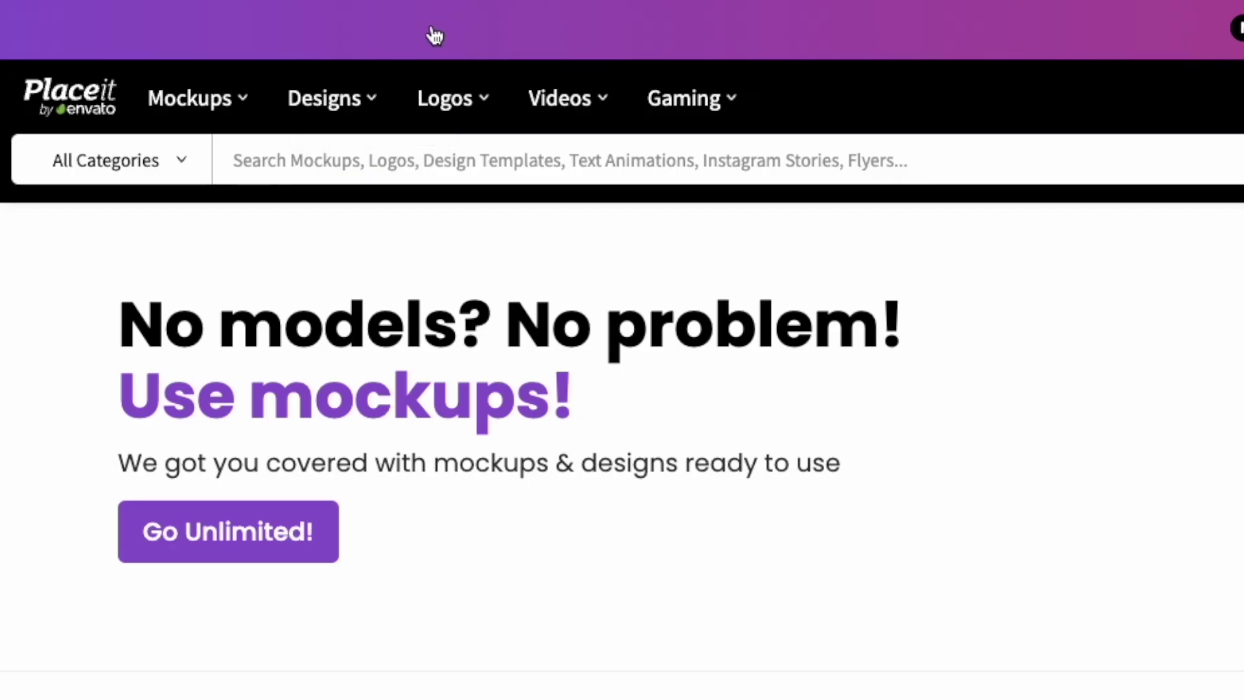
# Step: Open the collection of T-Shirt Designs templates
pyautogui.moveTo(142, 86)
pyautogui.moveTo(164, 132)
pyautogui.moveTo(382, 153)
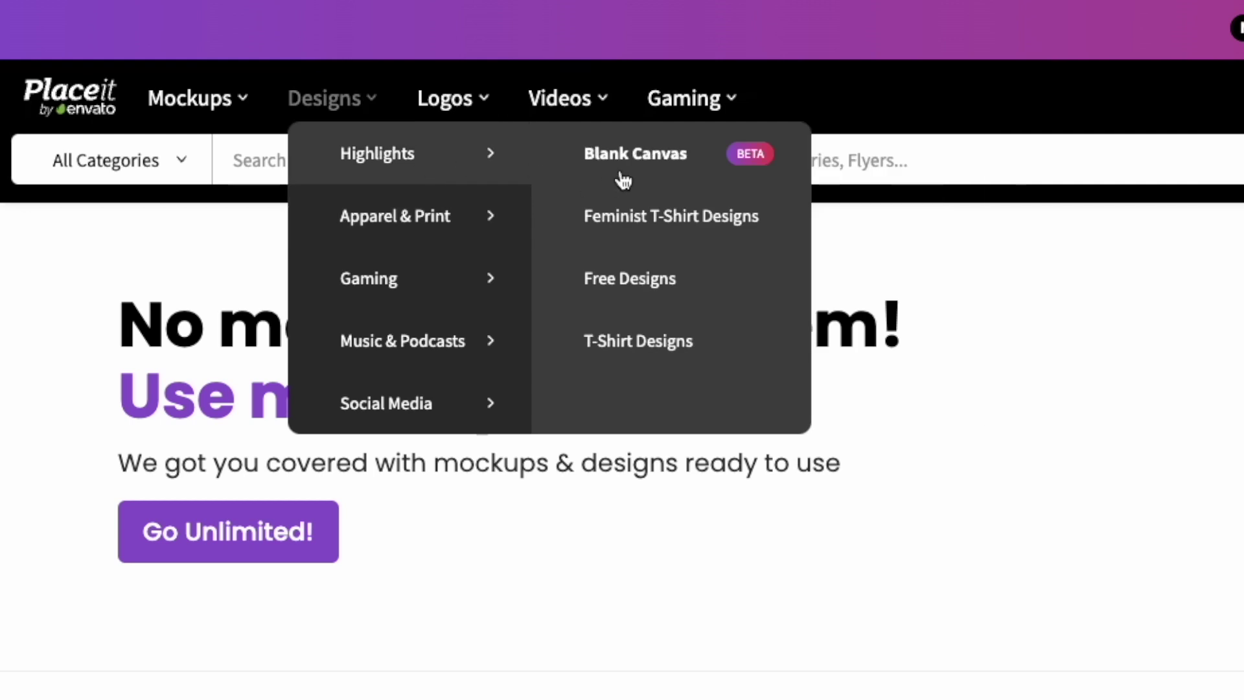
pyautogui.click(638, 343)
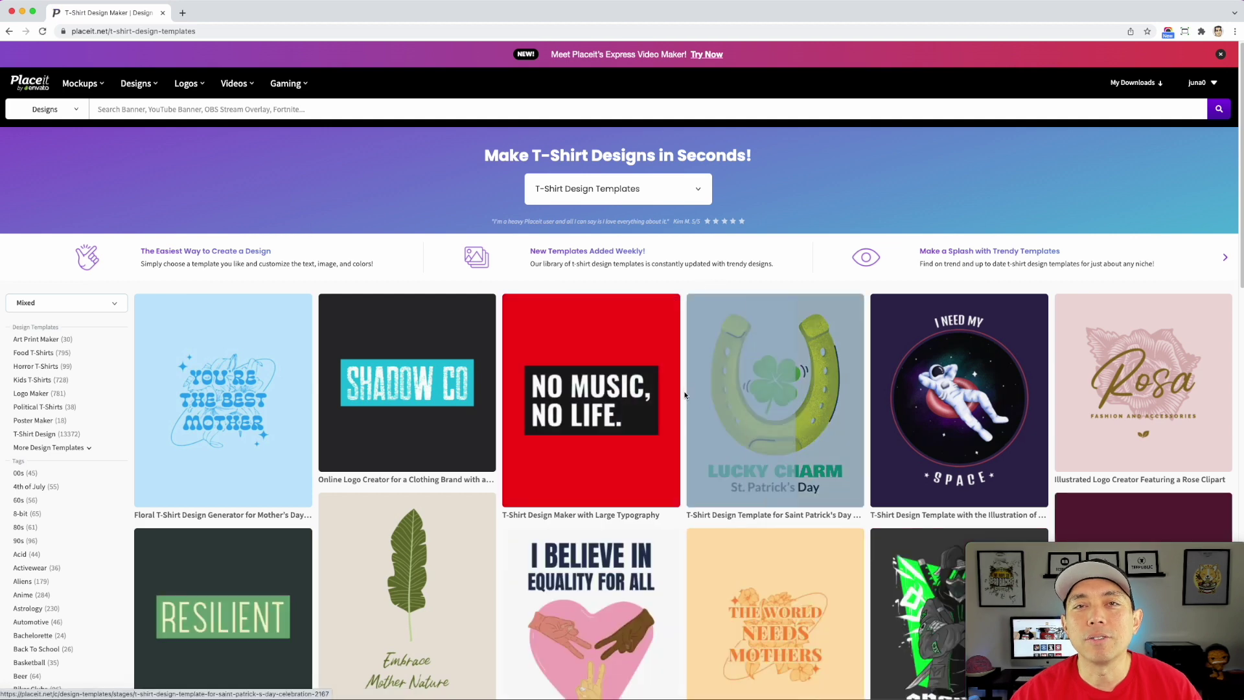
# Step: Search the design templates for "earth day"
pyautogui.scroll(-5, 690, 343)
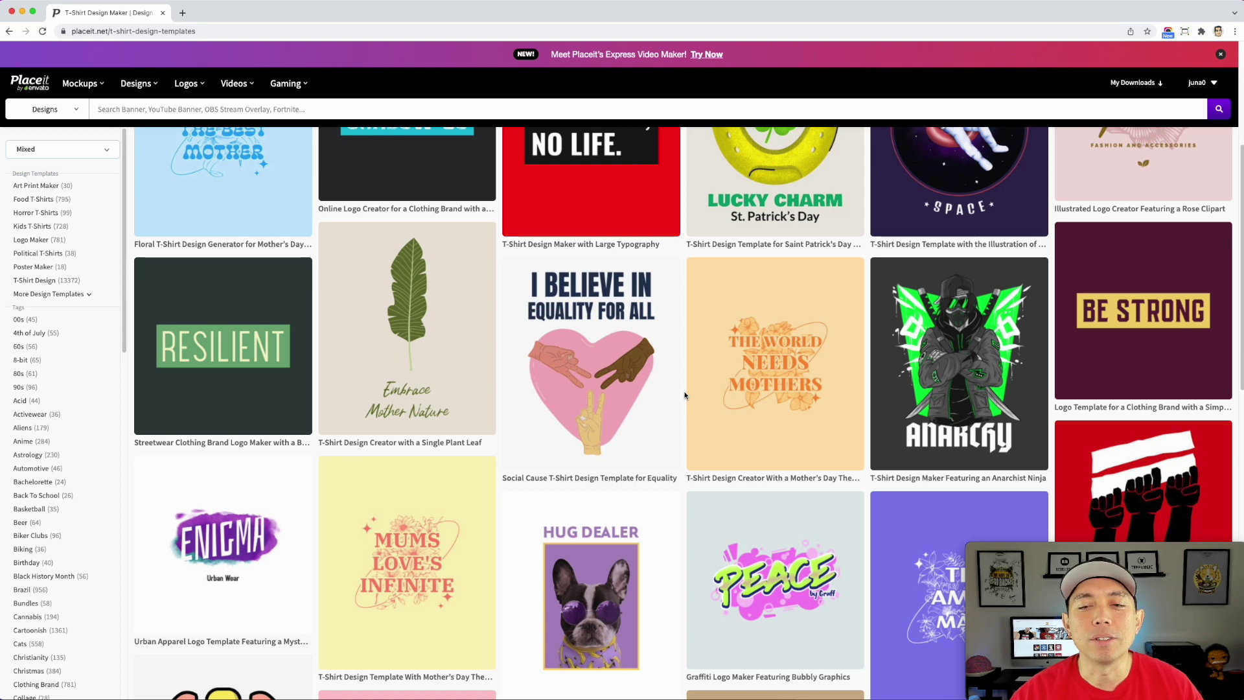
pyautogui.scroll(4, 684, 395)
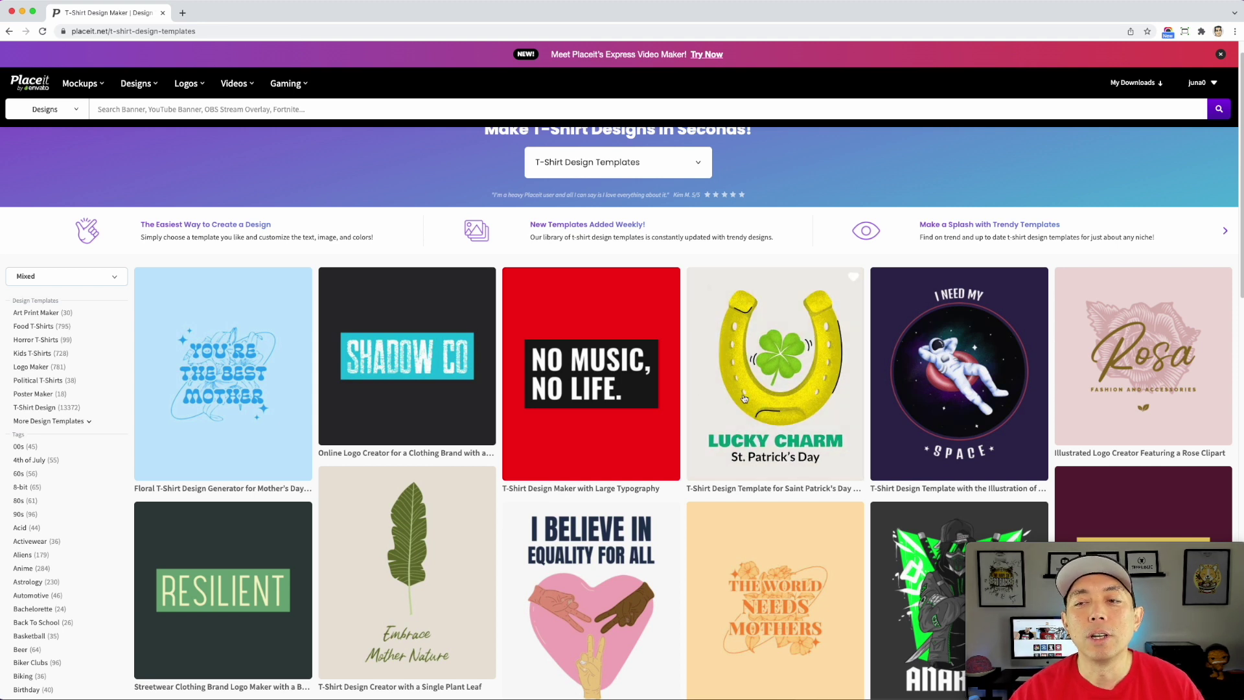
pyautogui.scroll(1, 398, 312)
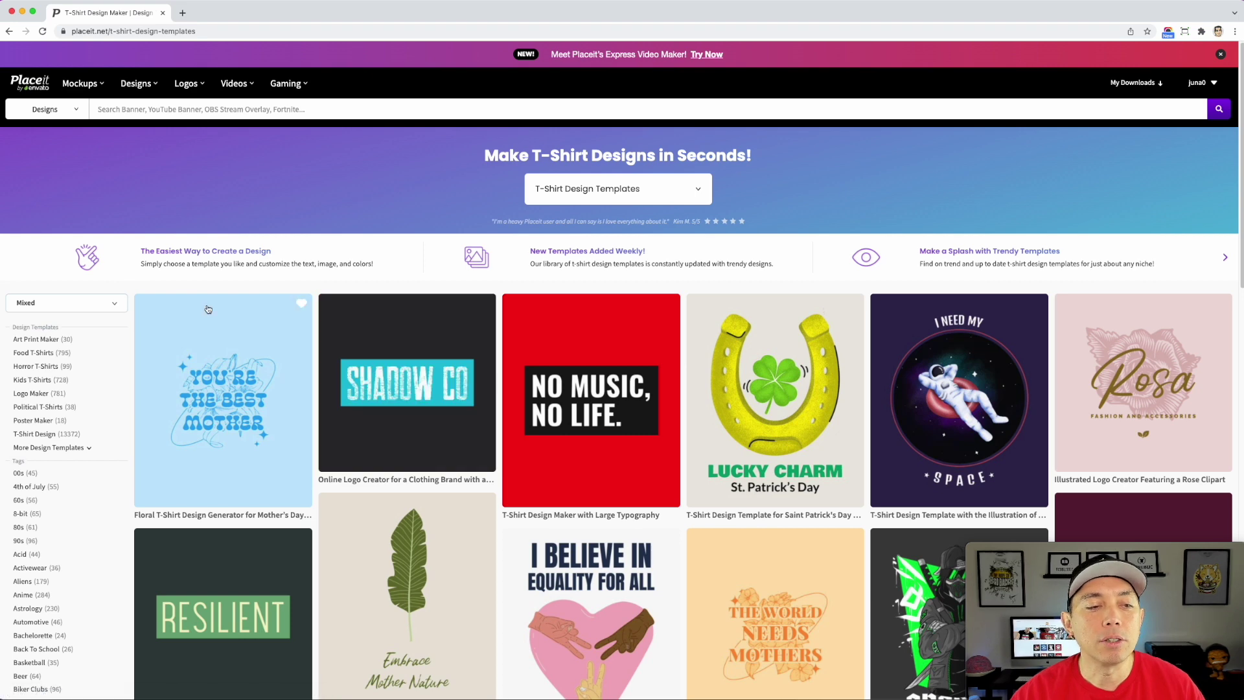
pyautogui.click(148, 111)
pyautogui.write('e')
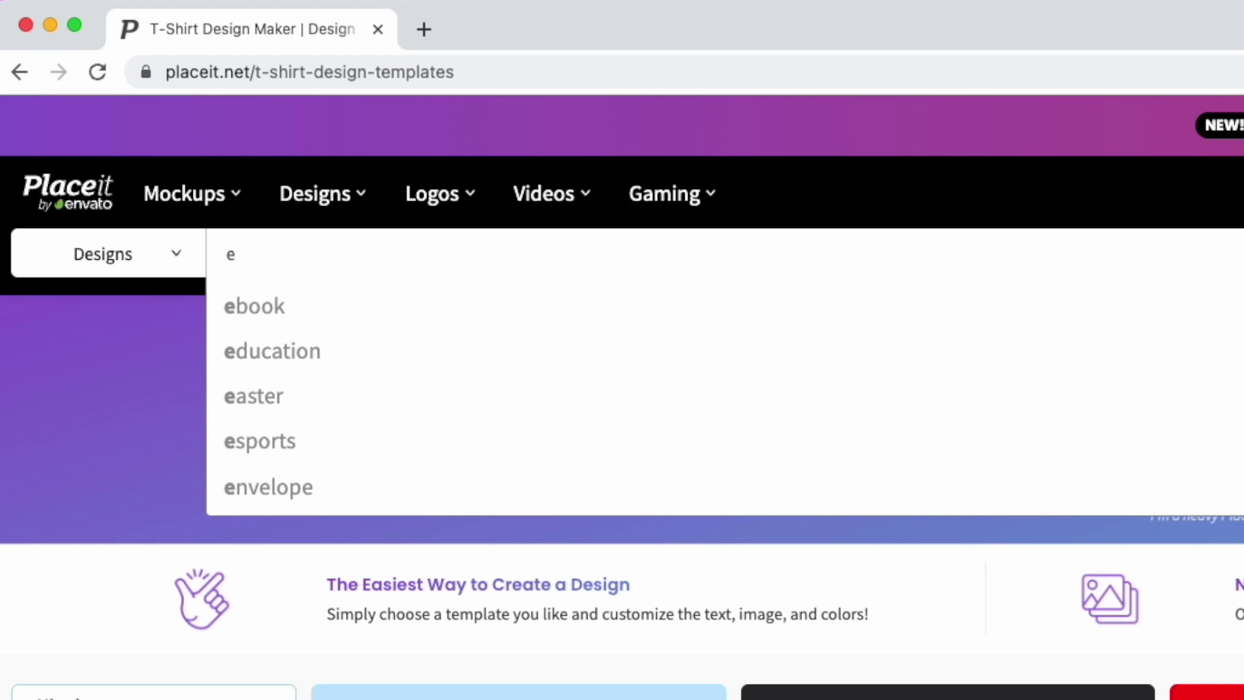
pyautogui.write('arth da')
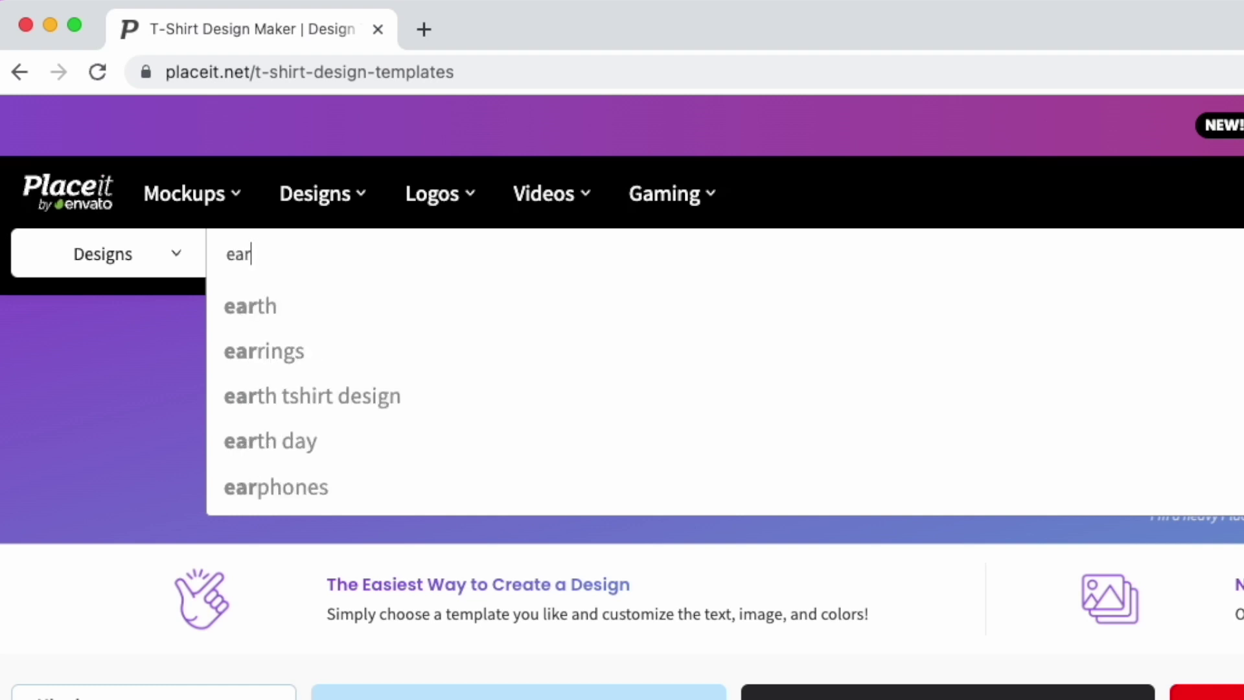
pyautogui.write('y')
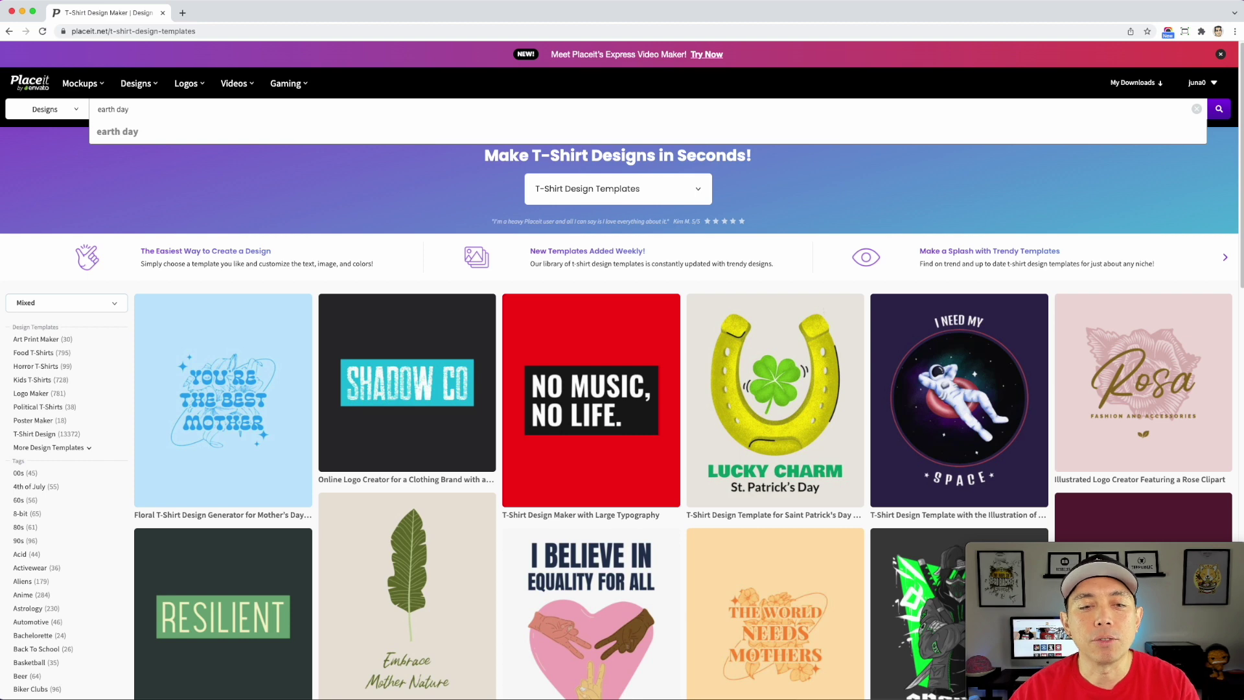
pyautogui.click(139, 137)
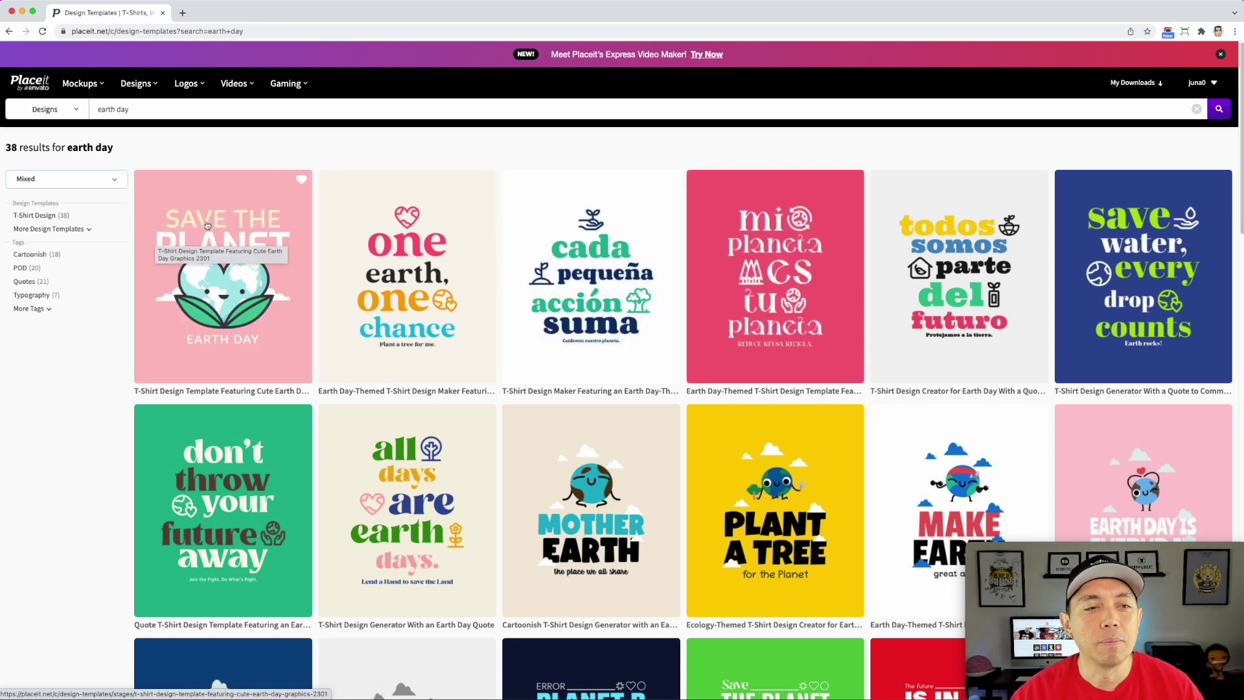
# Step: Examine the full range of Earth Day T-shirt templates in the search results for a design to customize
pyautogui.scroll(-3, 558, 286)
pyautogui.scroll(-2, 558, 286)
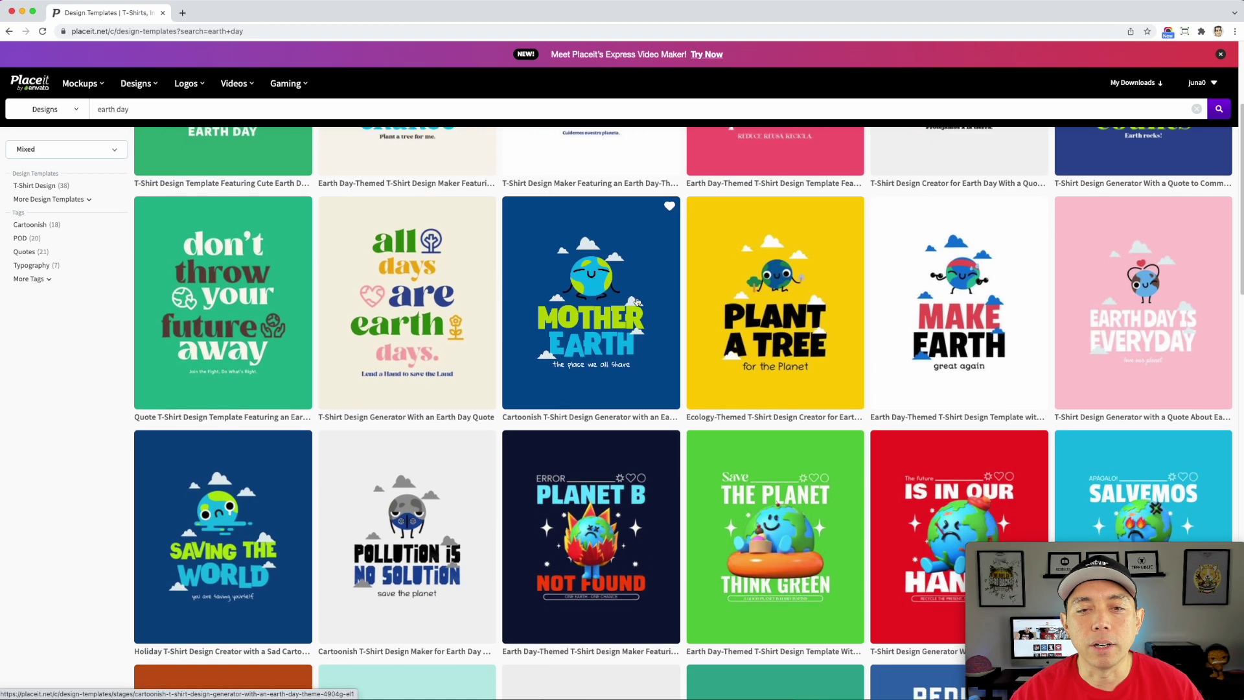
pyautogui.scroll(-3, 502, 334)
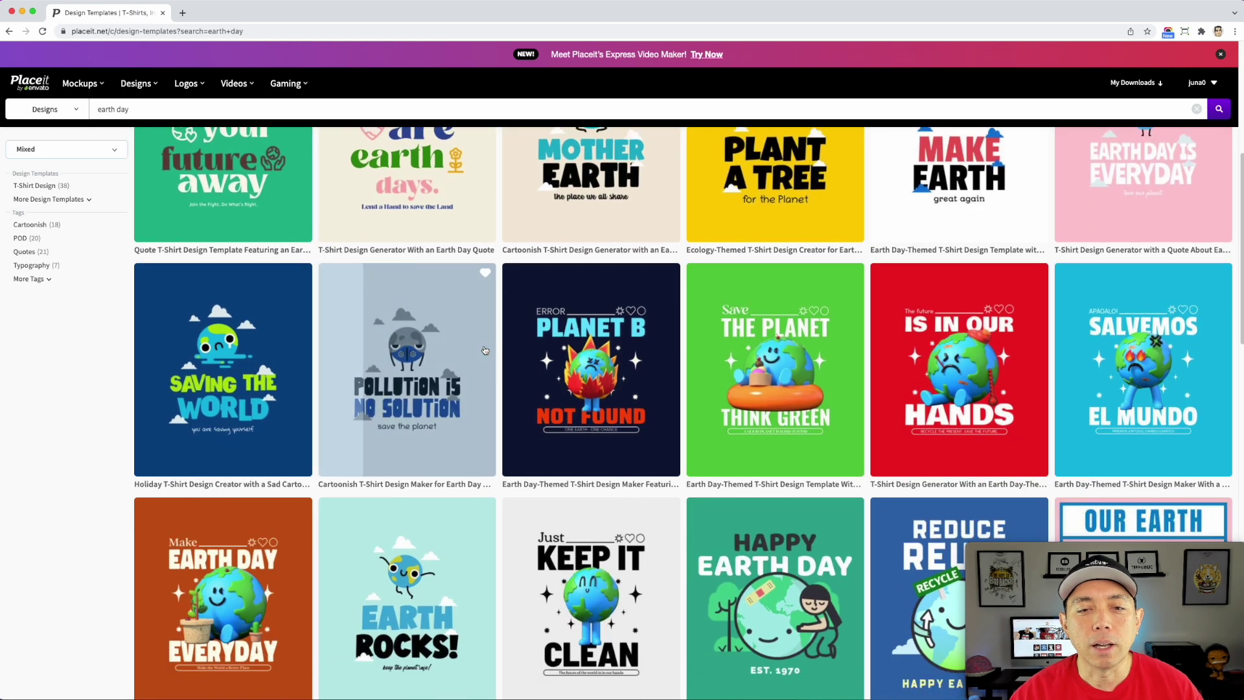
pyautogui.scroll(-4, 485, 350)
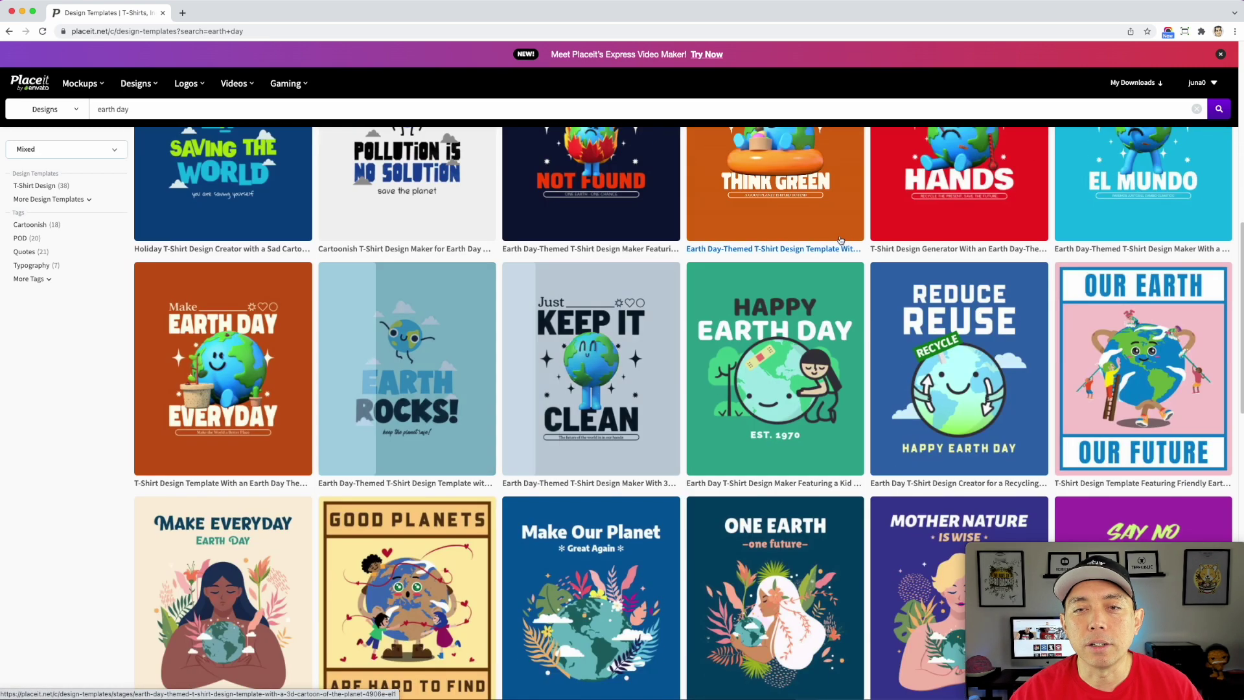
pyautogui.scroll(3, 838, 278)
pyautogui.scroll(-1, 751, 414)
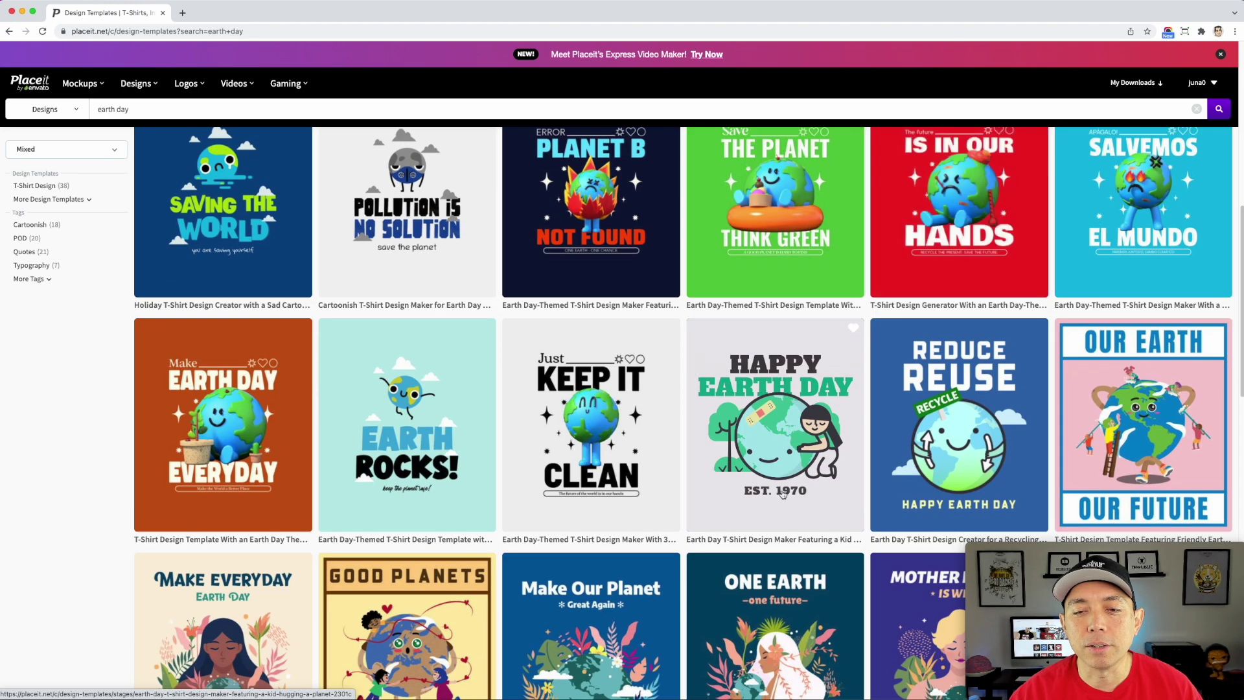
pyautogui.scroll(-3, 750, 417)
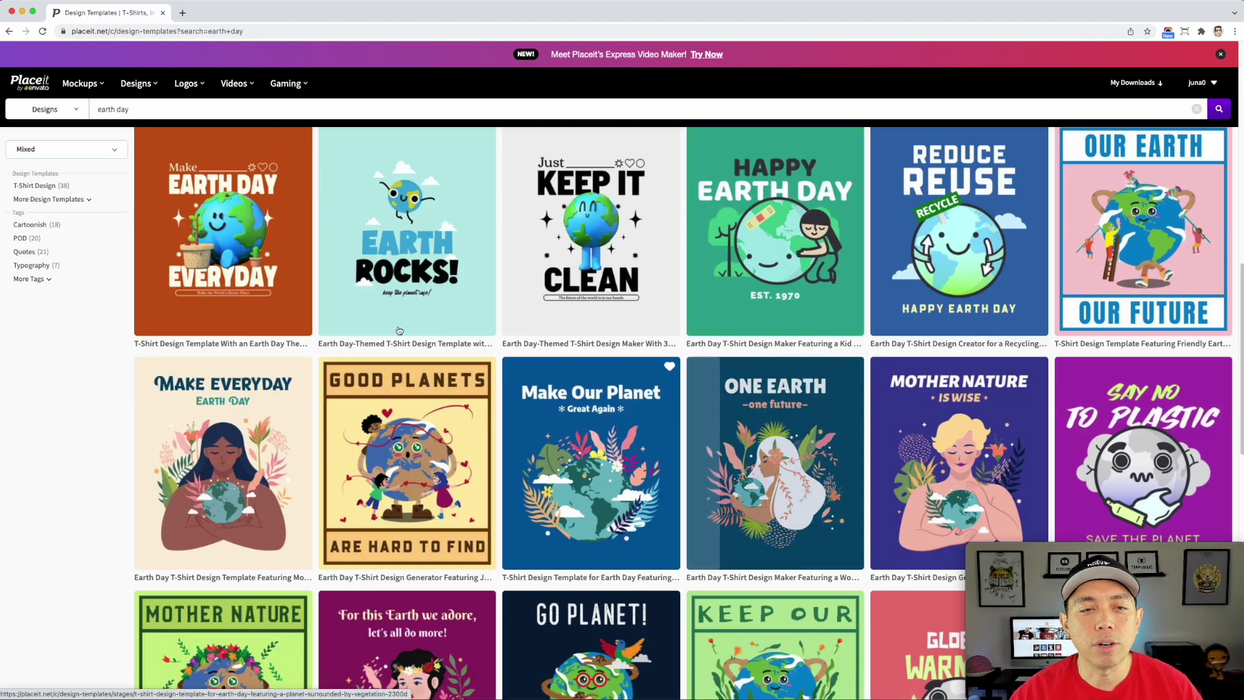
pyautogui.scroll(-3, 397, 222)
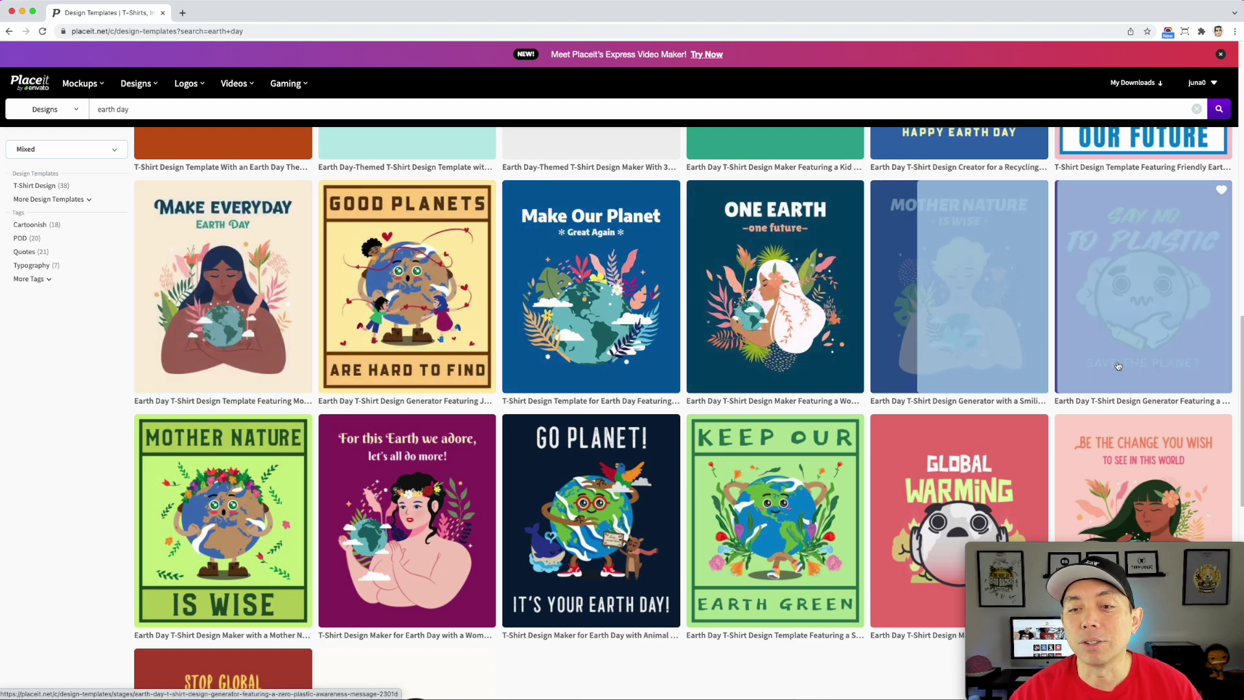
pyautogui.scroll(-2, 982, 415)
pyautogui.scroll(-3, 982, 415)
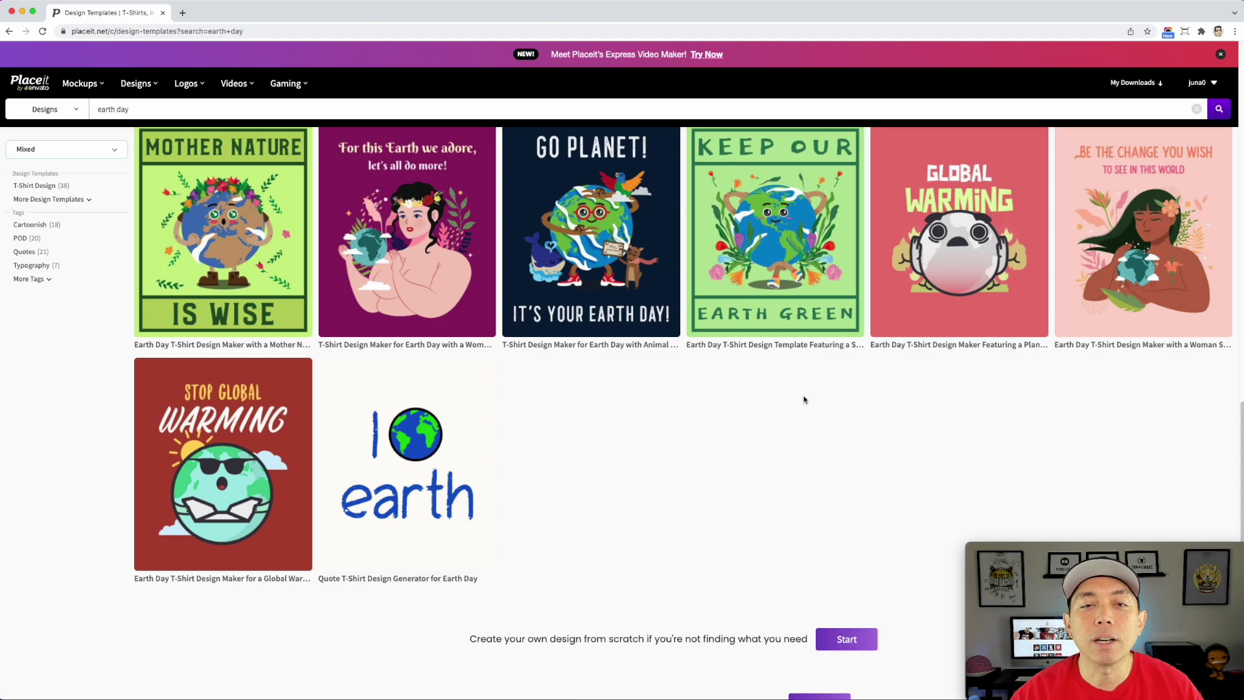
pyautogui.scroll(10, 803, 400)
pyautogui.scroll(10, 803, 399)
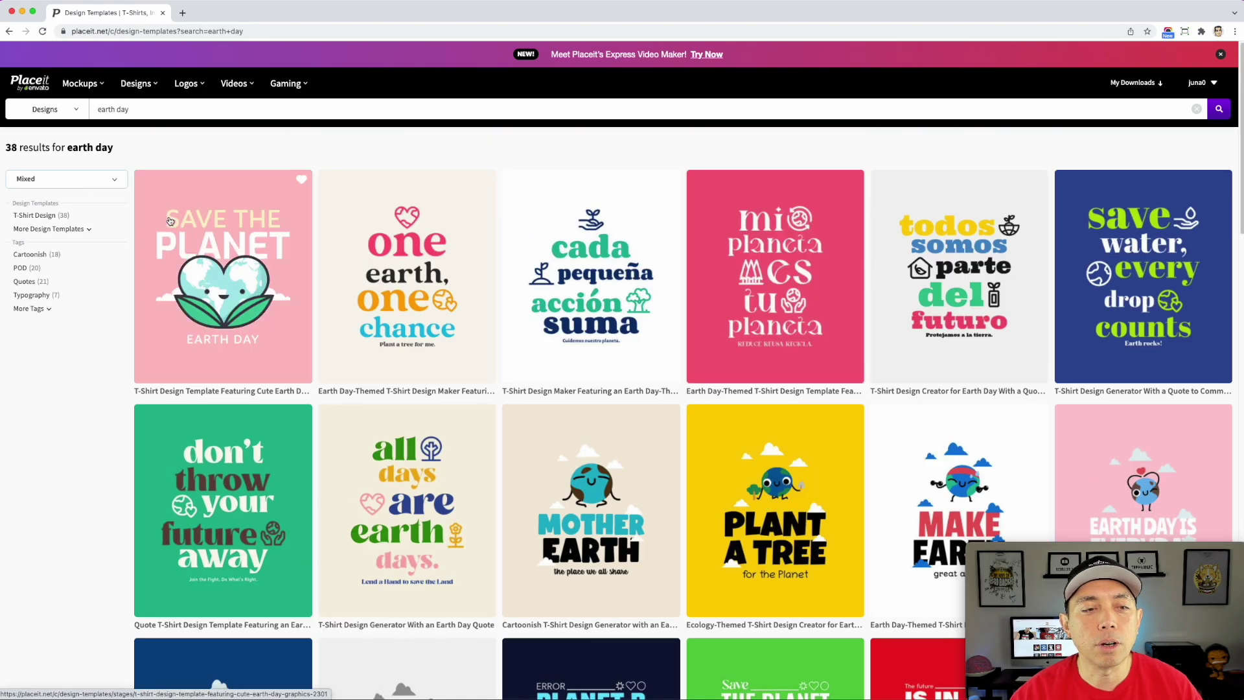
# Step: Open the "Save the Planet" heart-shaped globe T-shirt template for editing
pyautogui.click(213, 229)
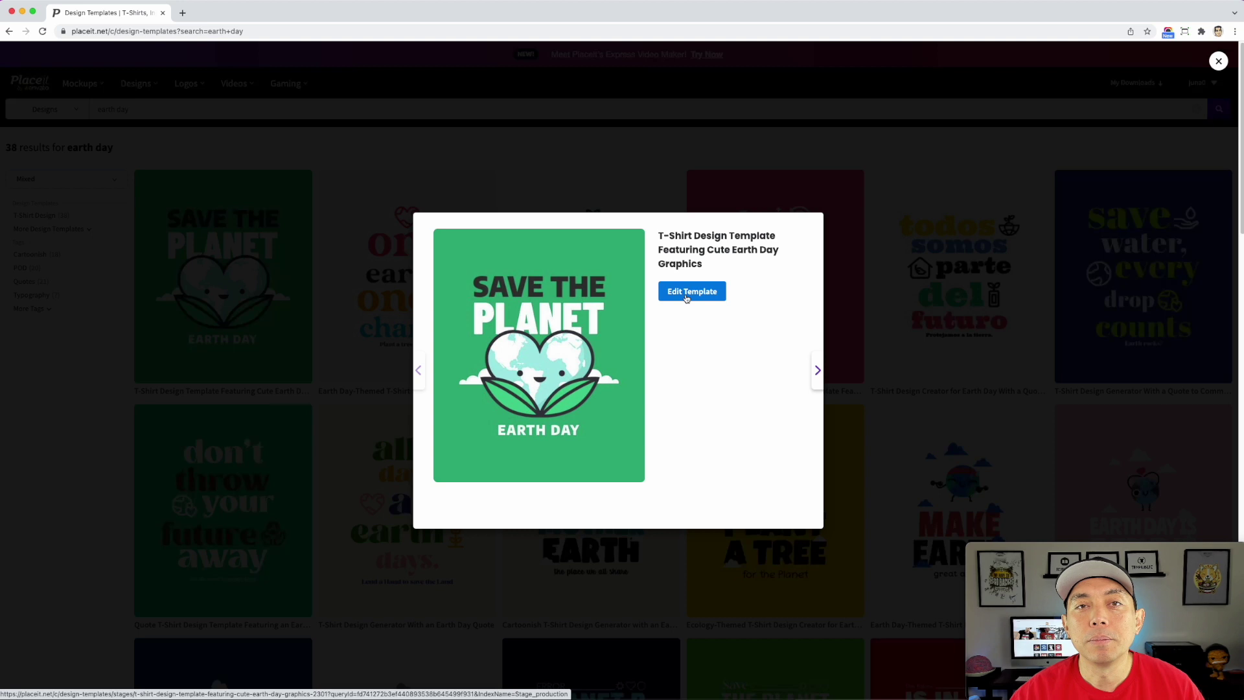
pyautogui.click(686, 296)
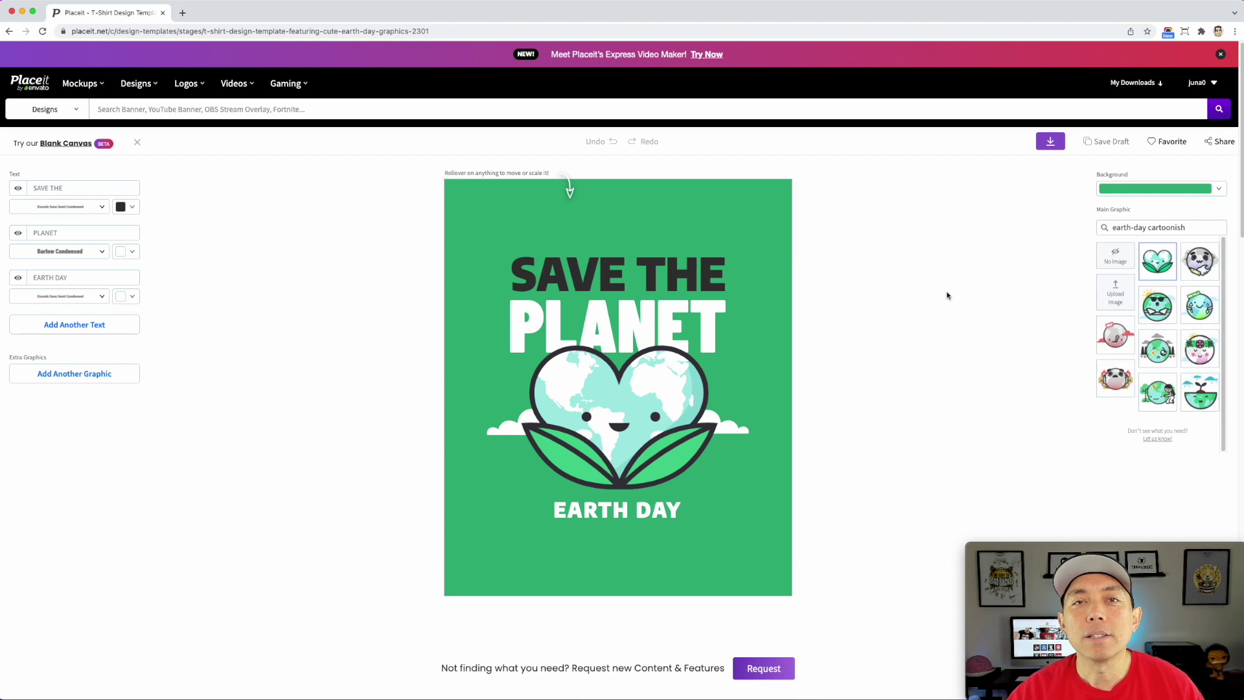
# Step: Replace the "SAVE THE" text at the top of the design with "REDUCE"
pyautogui.click(659, 269)
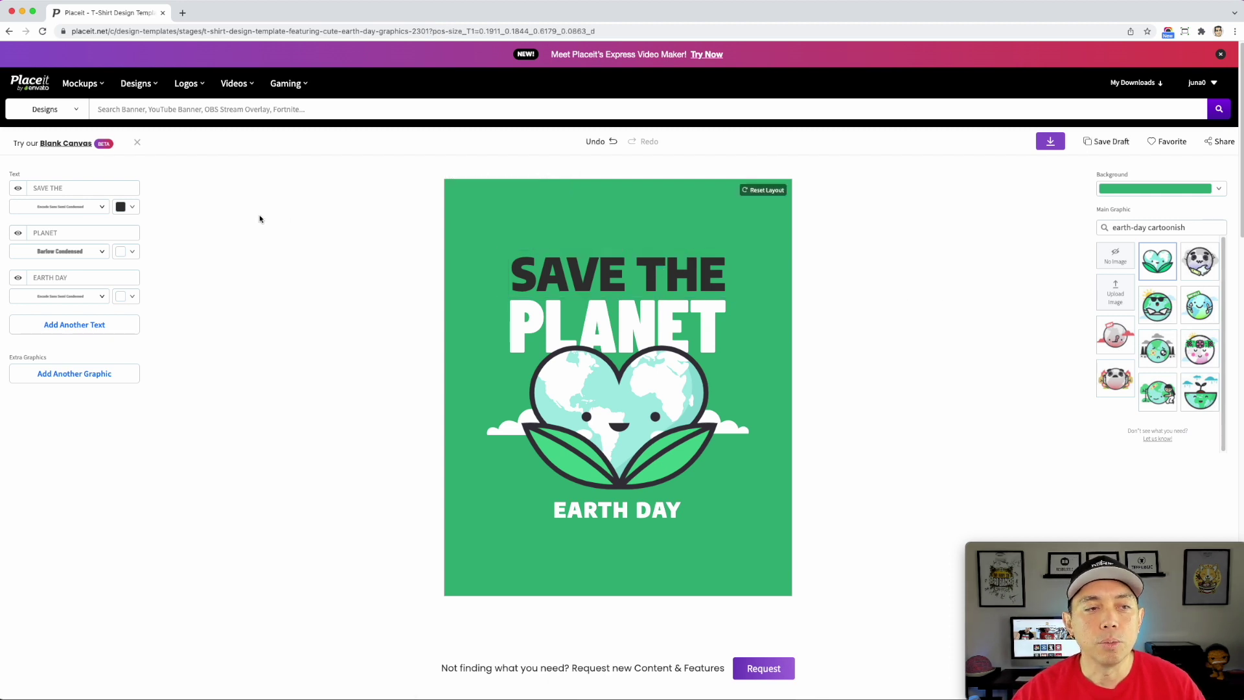
pyautogui.click(660, 280)
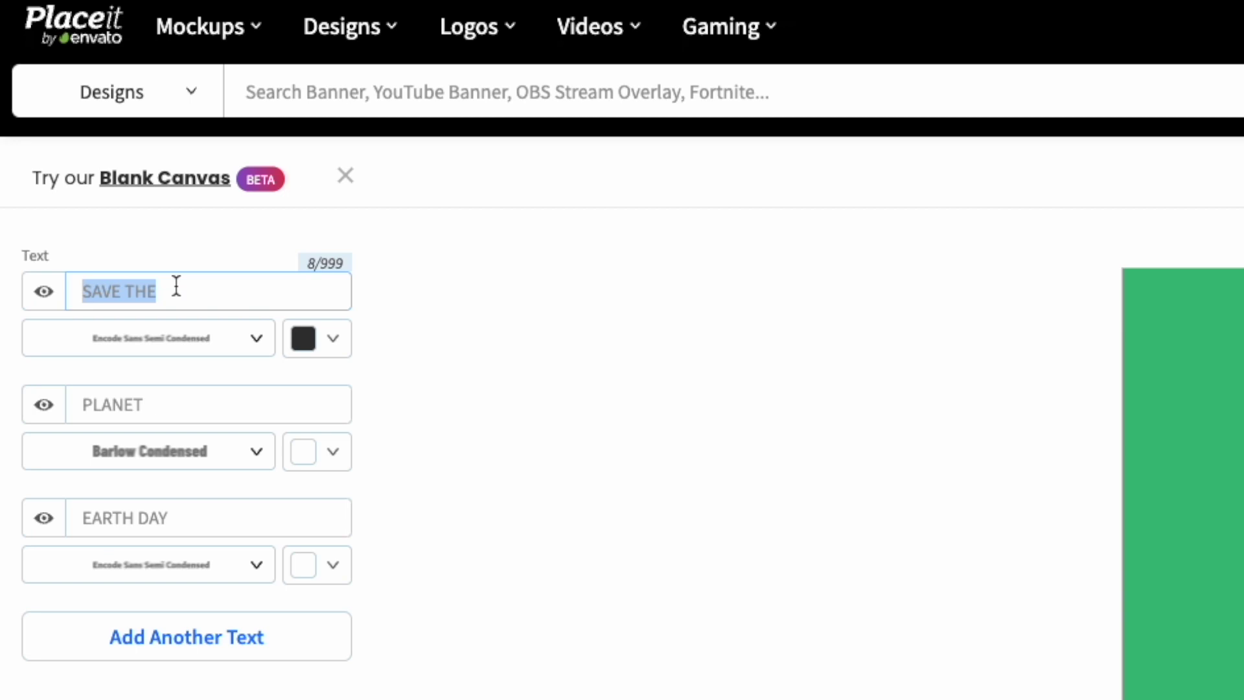
pyautogui.write('C')
pyautogui.press('BackSpace')
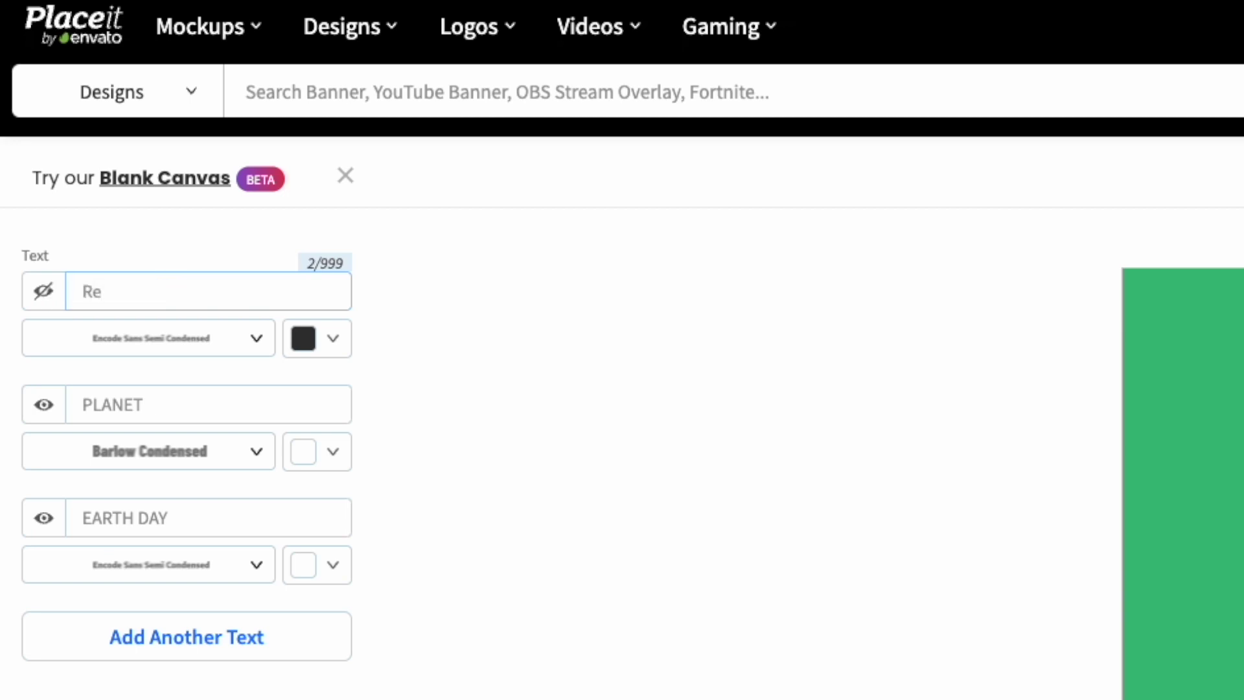
pyautogui.write('Reduc')
pyautogui.press('BackSpace')
pyautogui.press('BackSpace')
pyautogui.press('BackSpace')
pyautogui.press('BackSpace')
pyautogui.write('E')
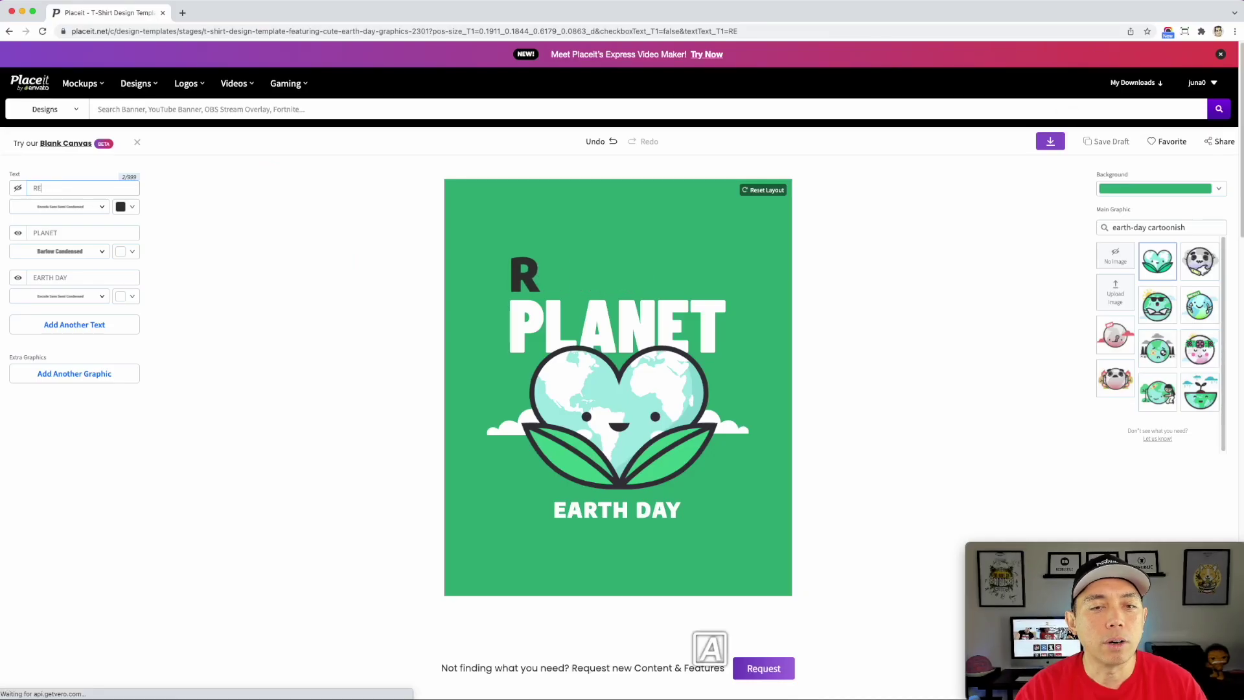
pyautogui.write('DUCE')
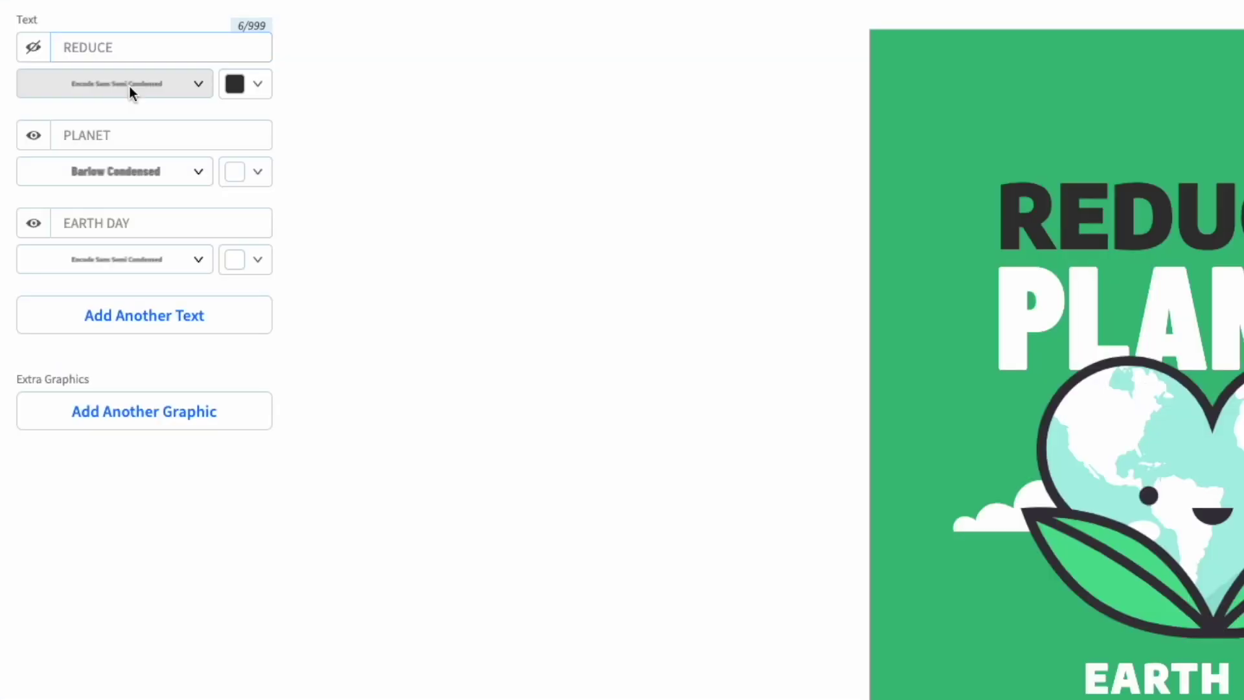
# Step: Examine the suggested fonts available for the REDUCE text
pyautogui.click(65, 208)
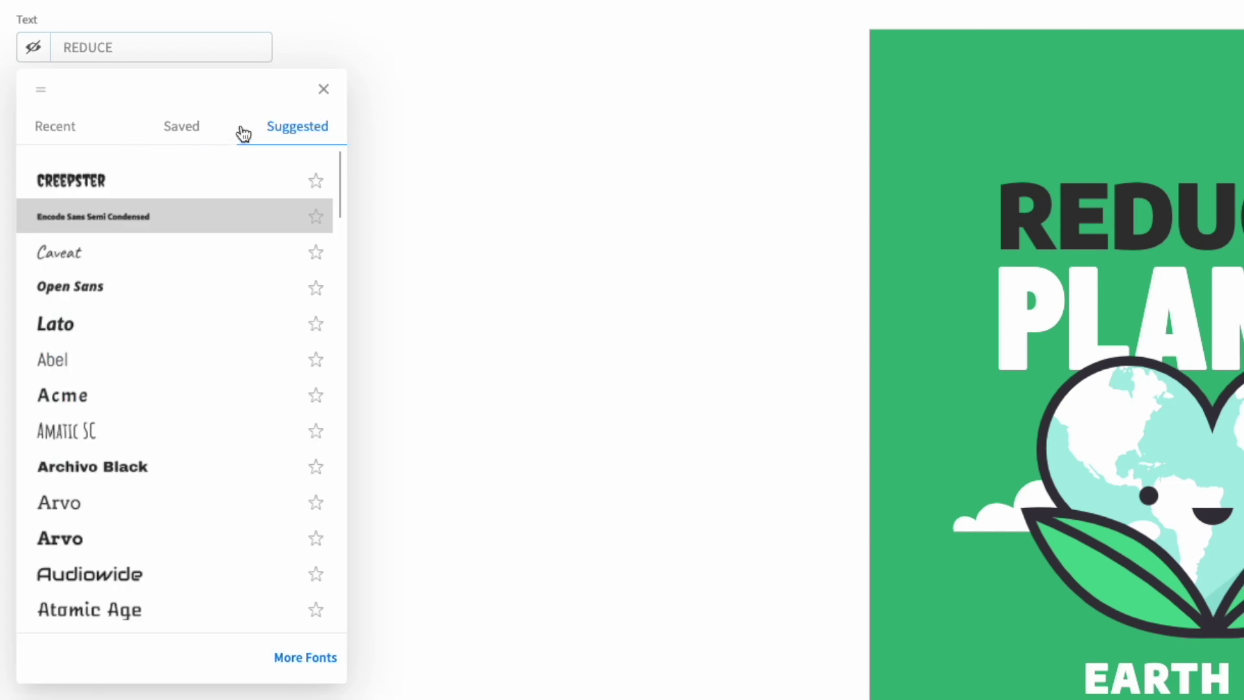
pyautogui.scroll(-3, 245, 383)
pyautogui.scroll(-15, 237, 381)
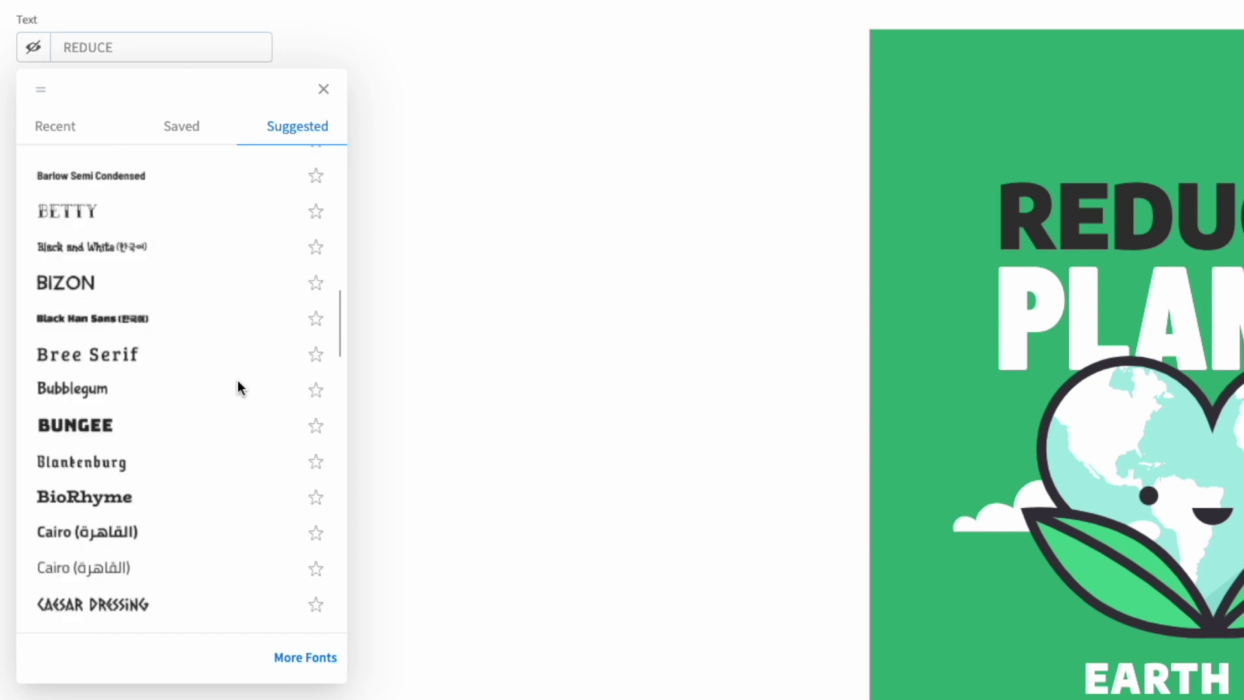
pyautogui.scroll(-2, 238, 387)
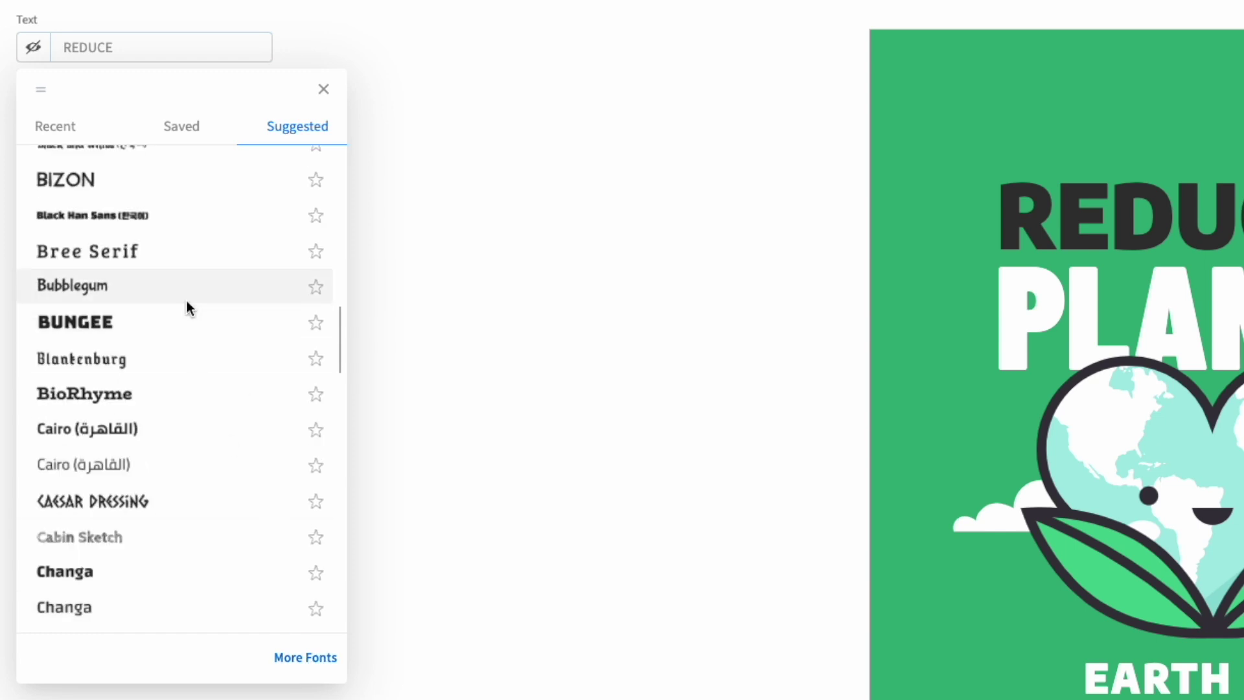
pyautogui.scroll(-3, 184, 342)
pyautogui.scroll(-10, 186, 342)
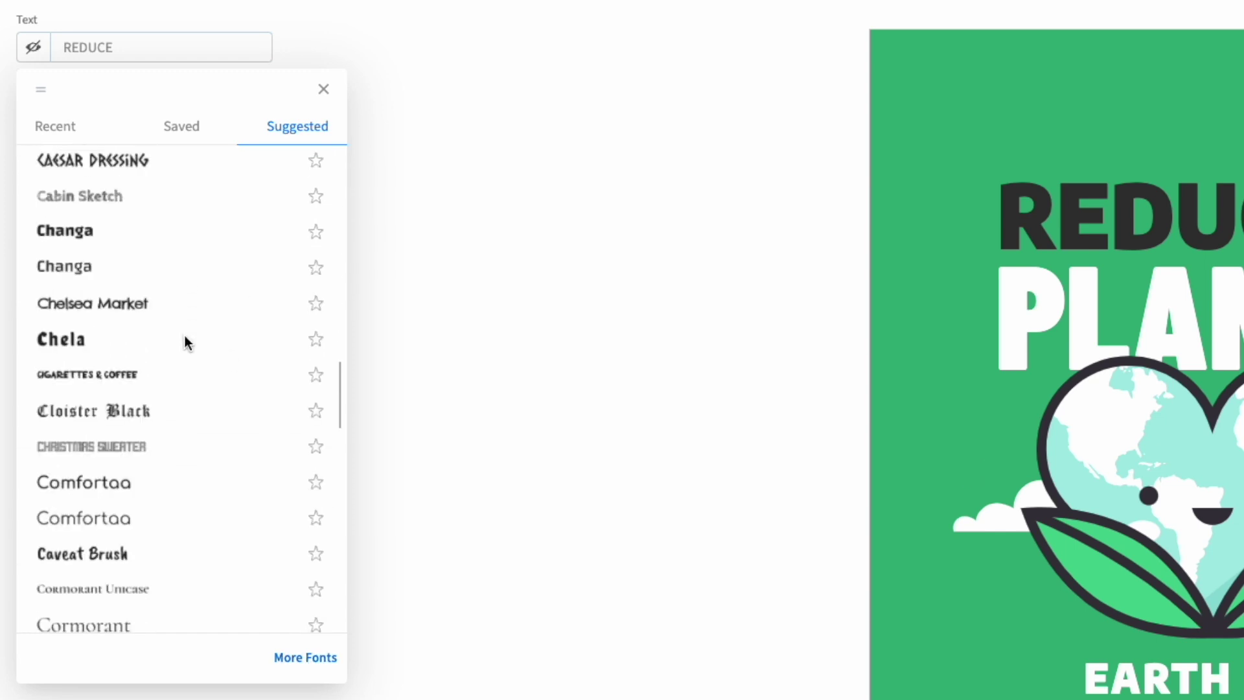
pyautogui.scroll(12, 185, 341)
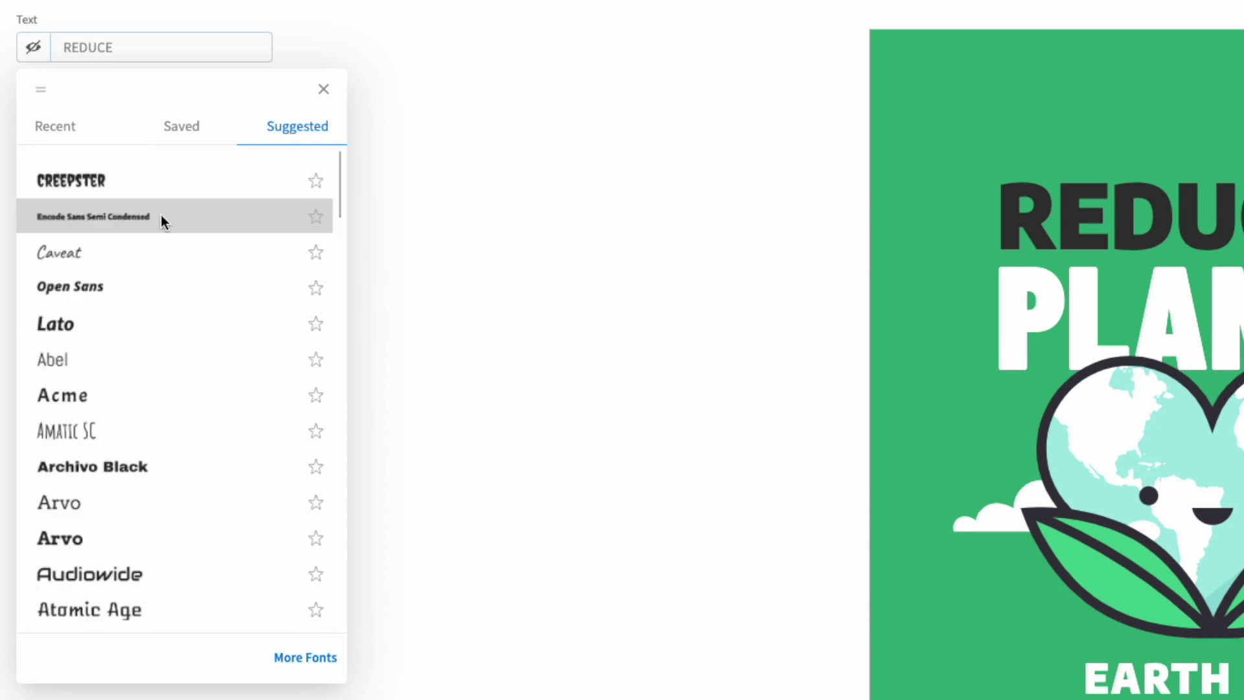
pyautogui.click(324, 91)
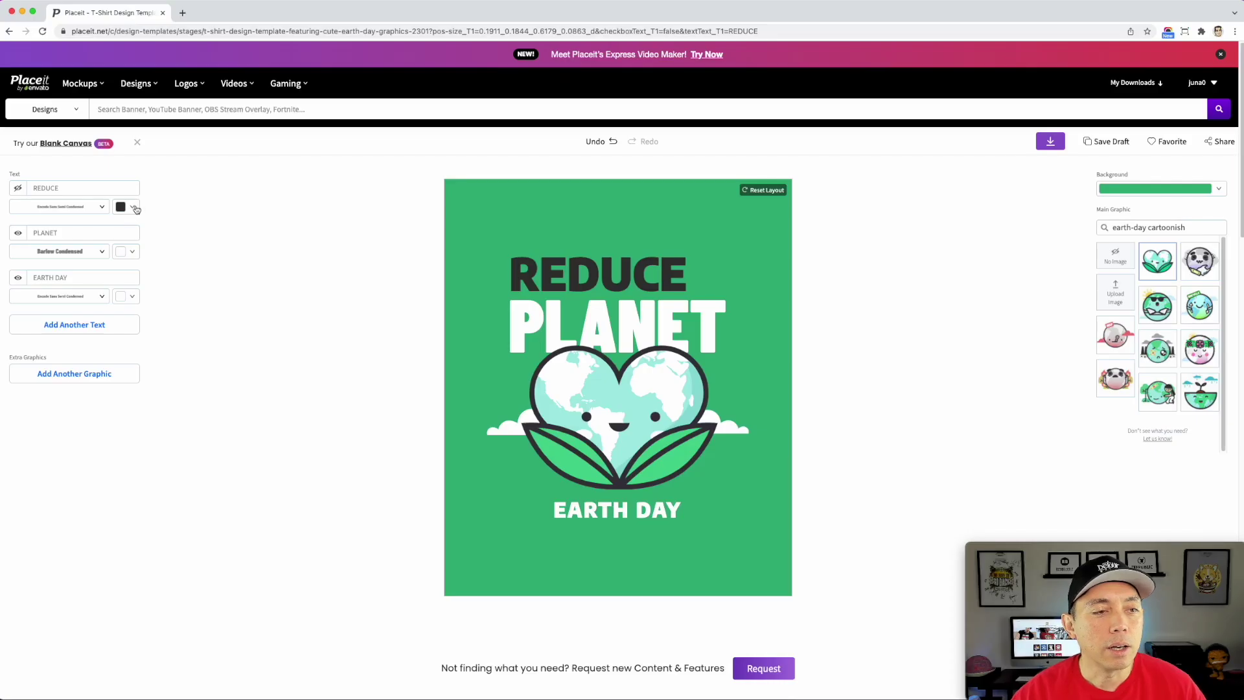
# Step: Recolor the REDUCE text white and enlarge it above PLANET to match that word's width
pyautogui.click(136, 208)
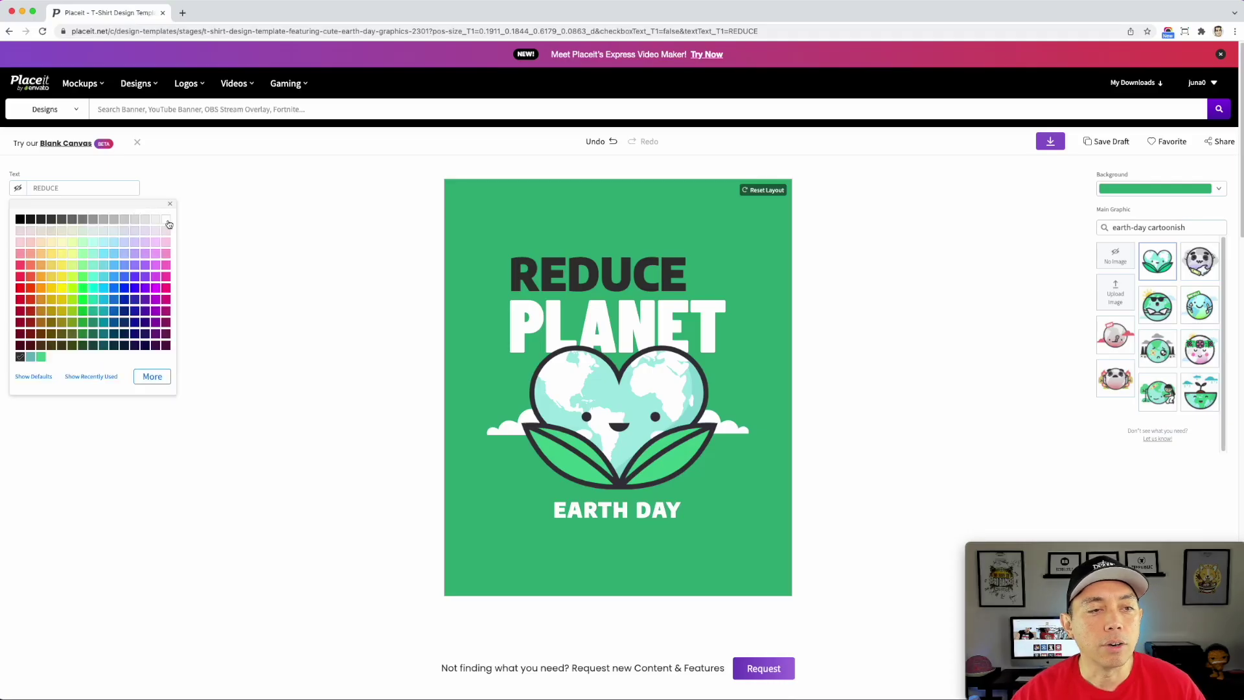
pyautogui.click(166, 220)
pyautogui.click(688, 254)
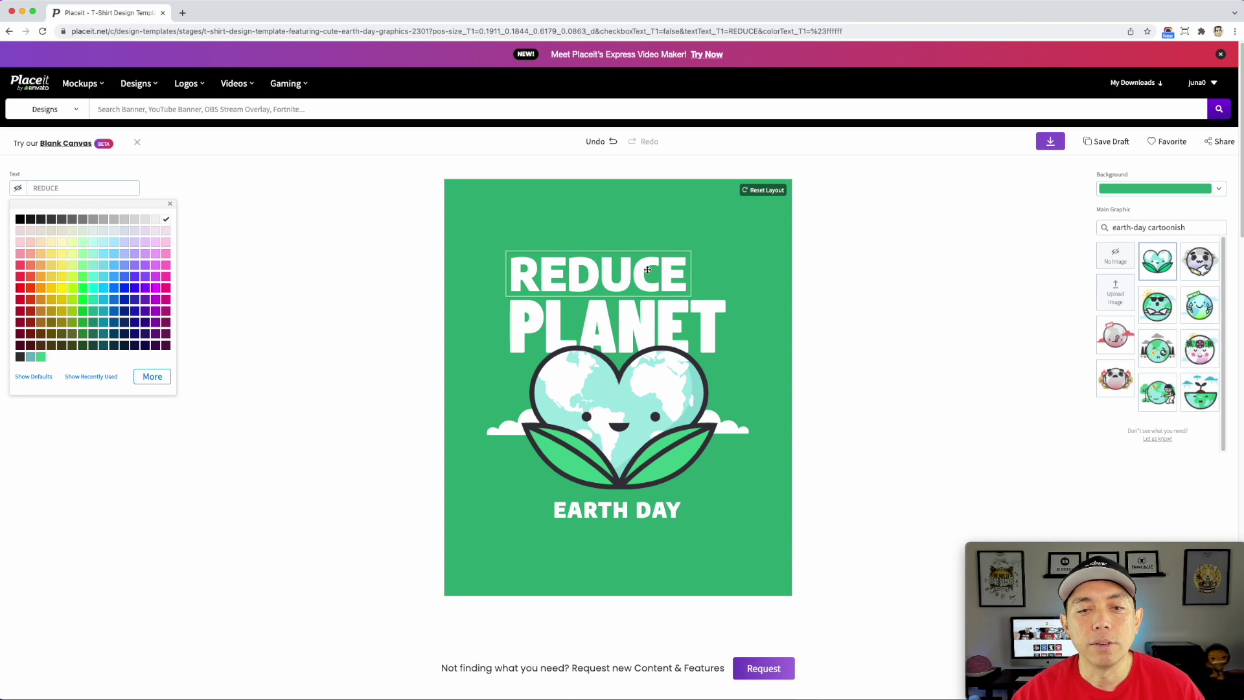
pyautogui.moveTo(693, 247); pyautogui.dragTo(736, 230)
pyautogui.moveTo(678, 263); pyautogui.dragTo(676, 237)
# Step: Move the heart globe graphic and PLANET down and REDUCE slightly up, leaving room for another line between the words
pyautogui.click(599, 356)
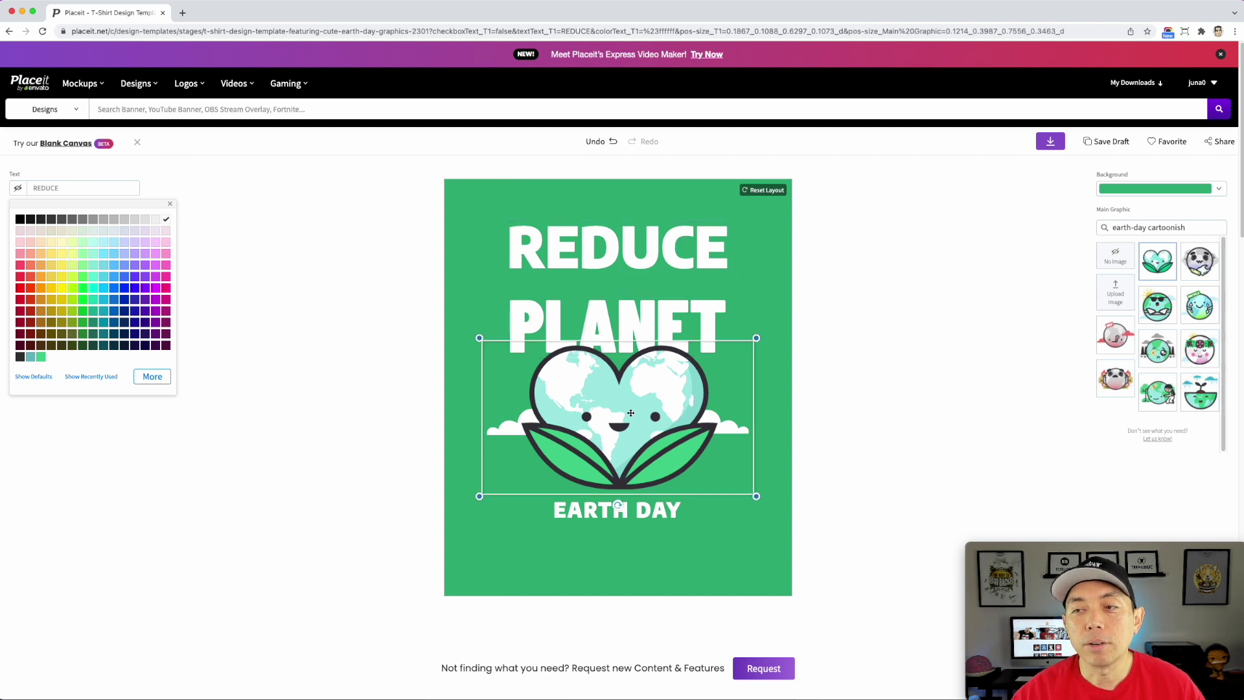
pyautogui.moveTo(630, 412); pyautogui.dragTo(630, 511)
pyautogui.moveTo(641, 314); pyautogui.dragTo(641, 360)
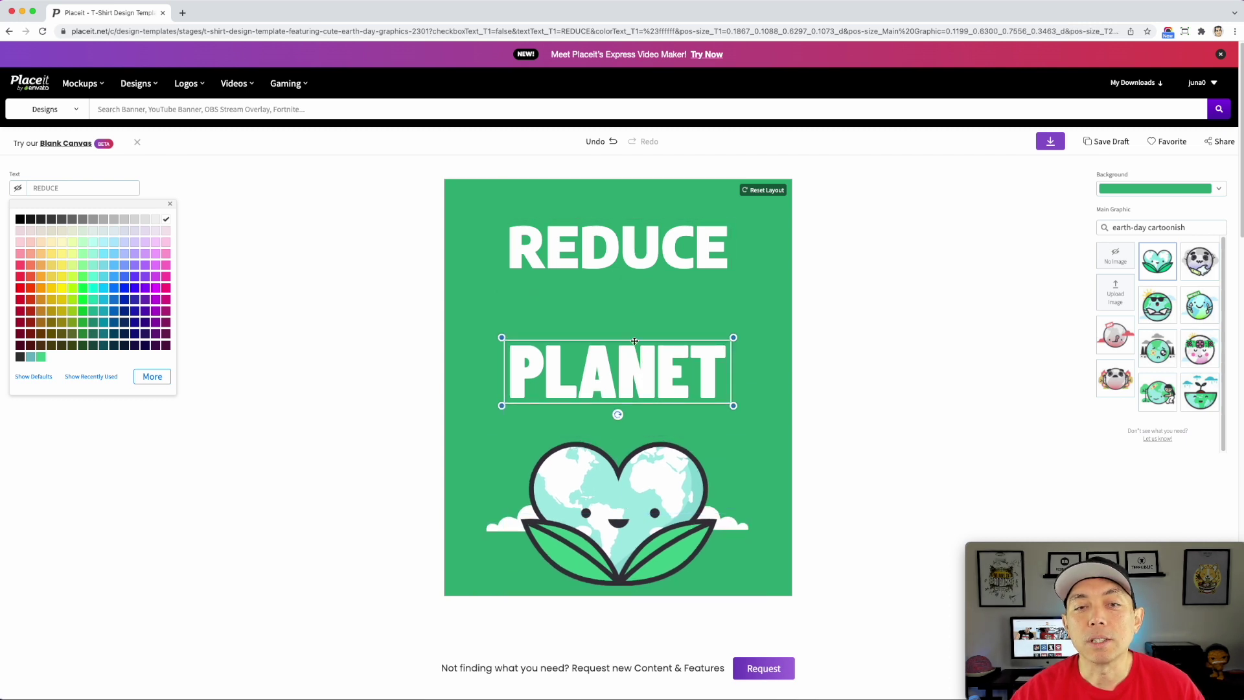
pyautogui.moveTo(627, 255); pyautogui.dragTo(626, 248)
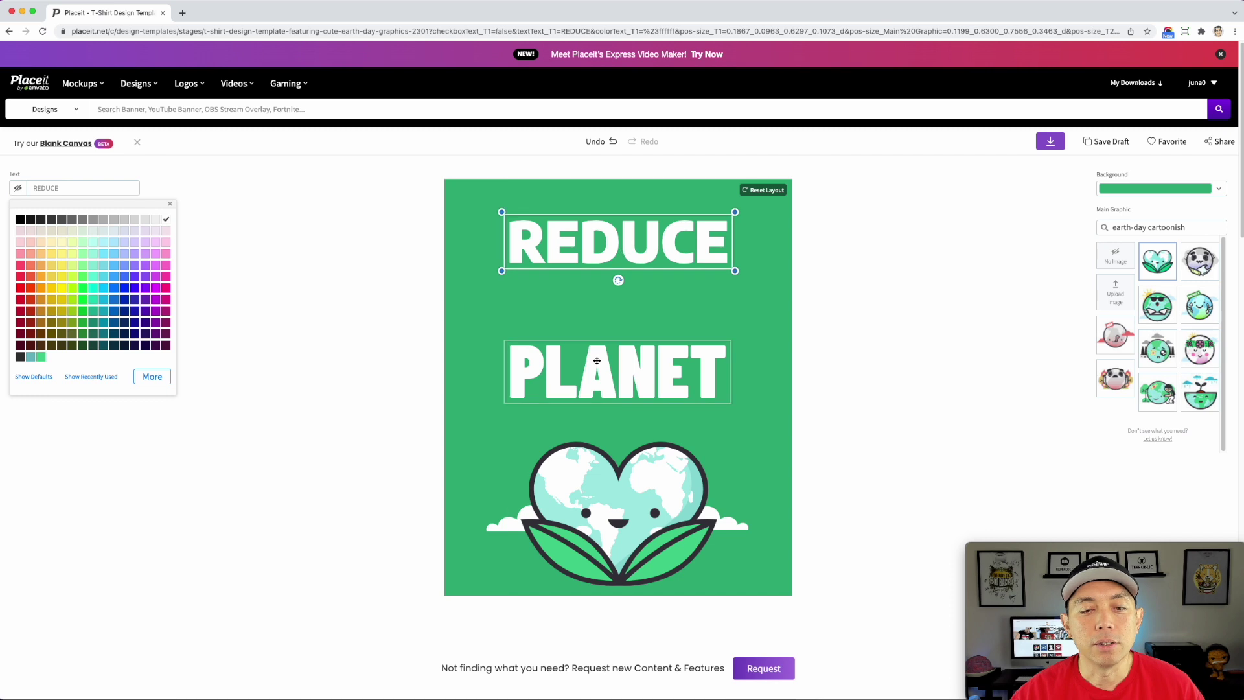
pyautogui.click(617, 363)
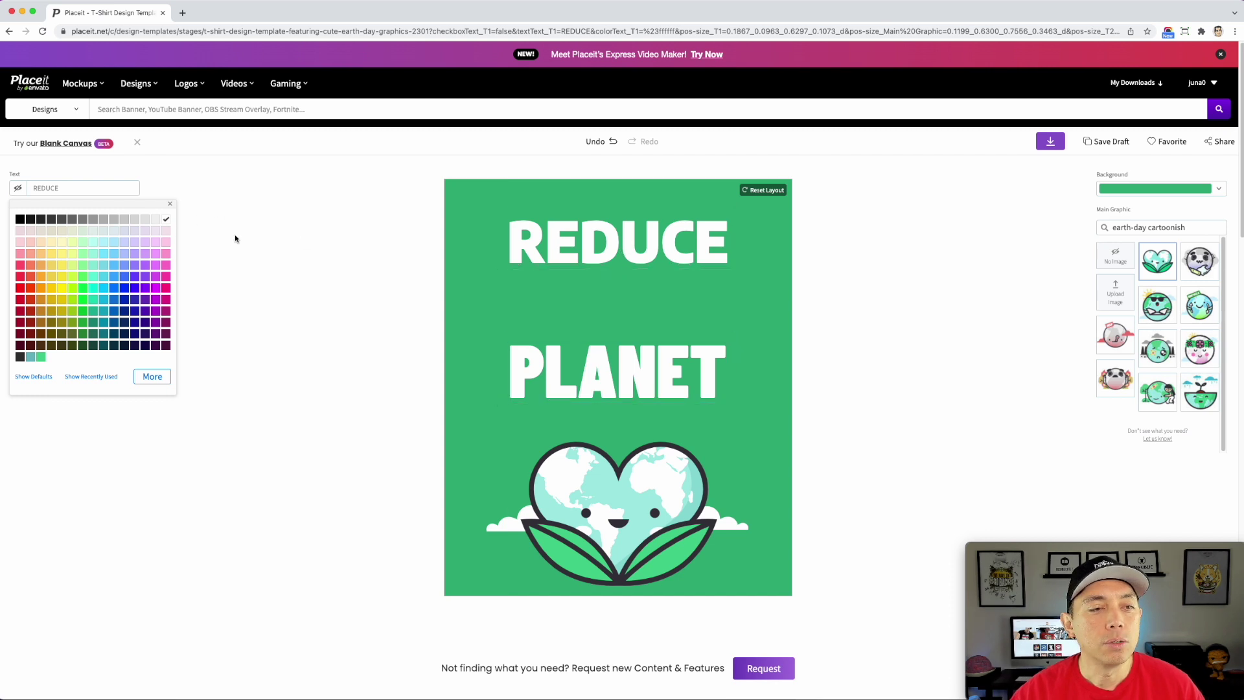
# Step: Add another text element to the design reading "REUSE"
pyautogui.click(171, 205)
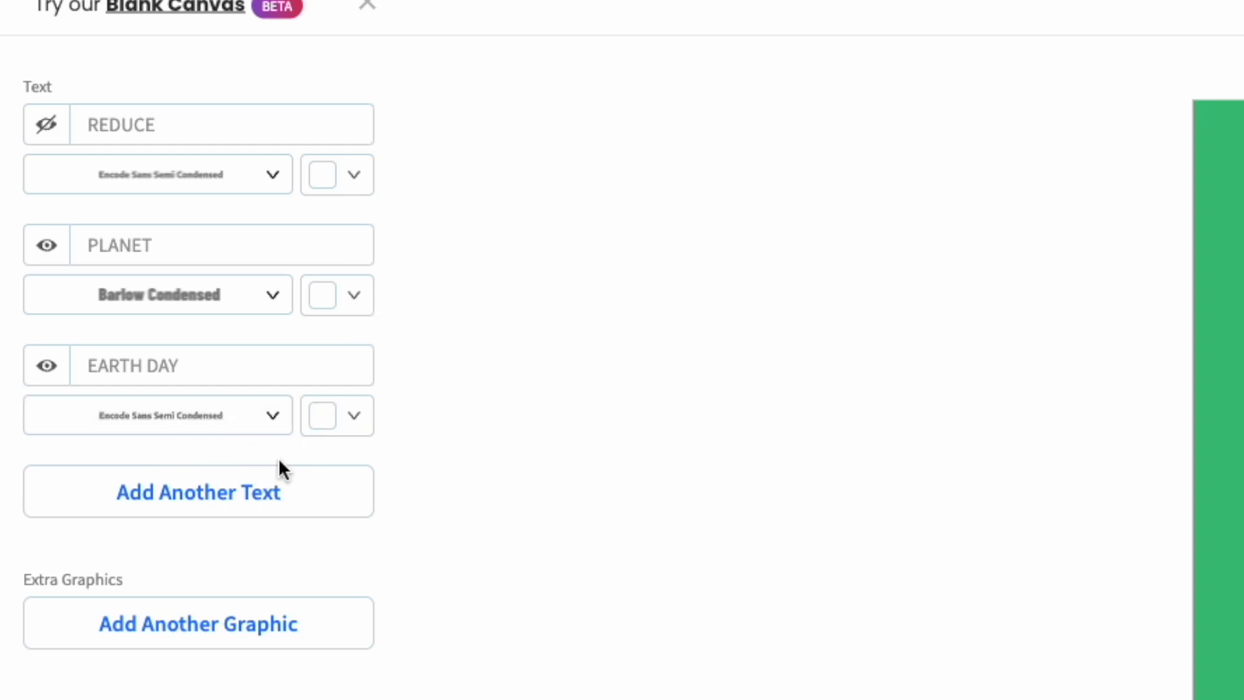
pyautogui.click(242, 495)
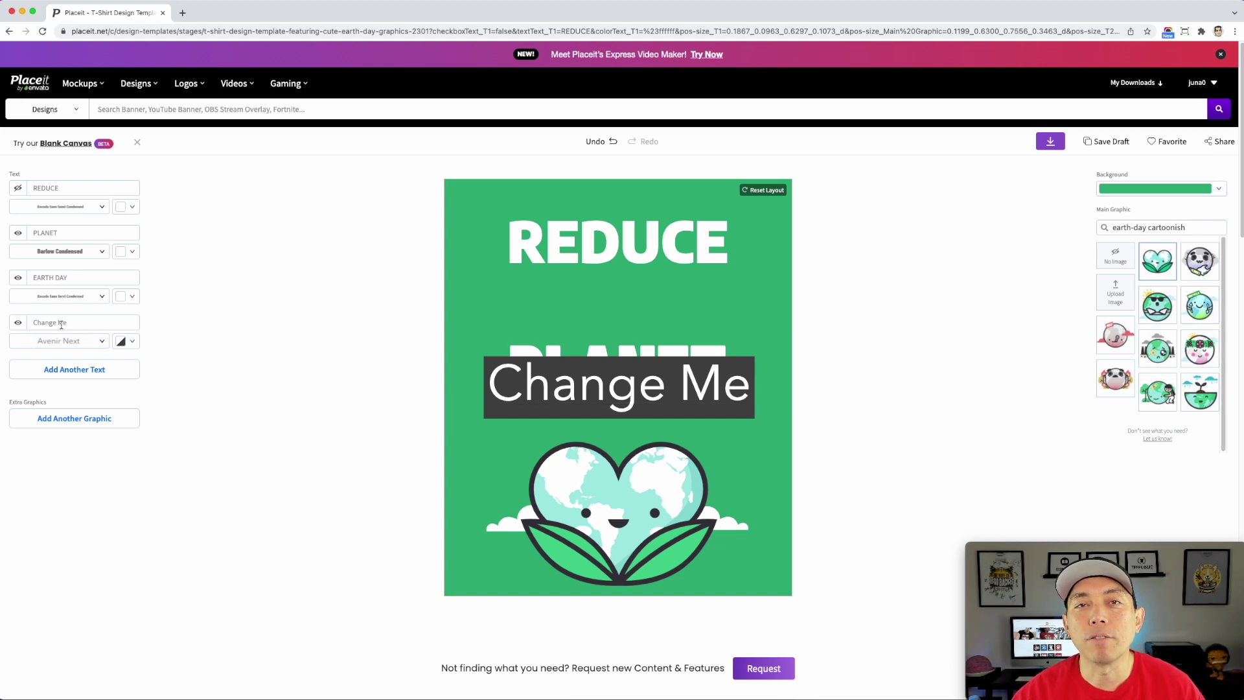
pyautogui.click(62, 324)
pyautogui.tripleClick(62, 324)
pyautogui.write('RE')
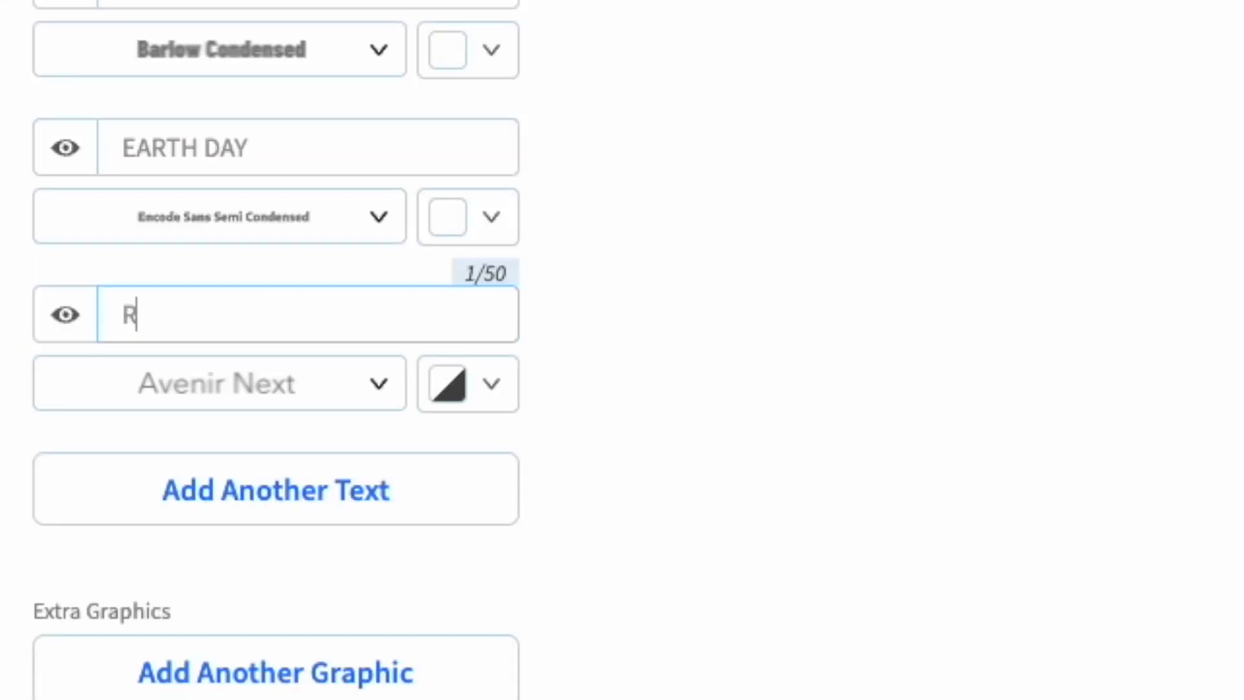
pyautogui.write('USE')
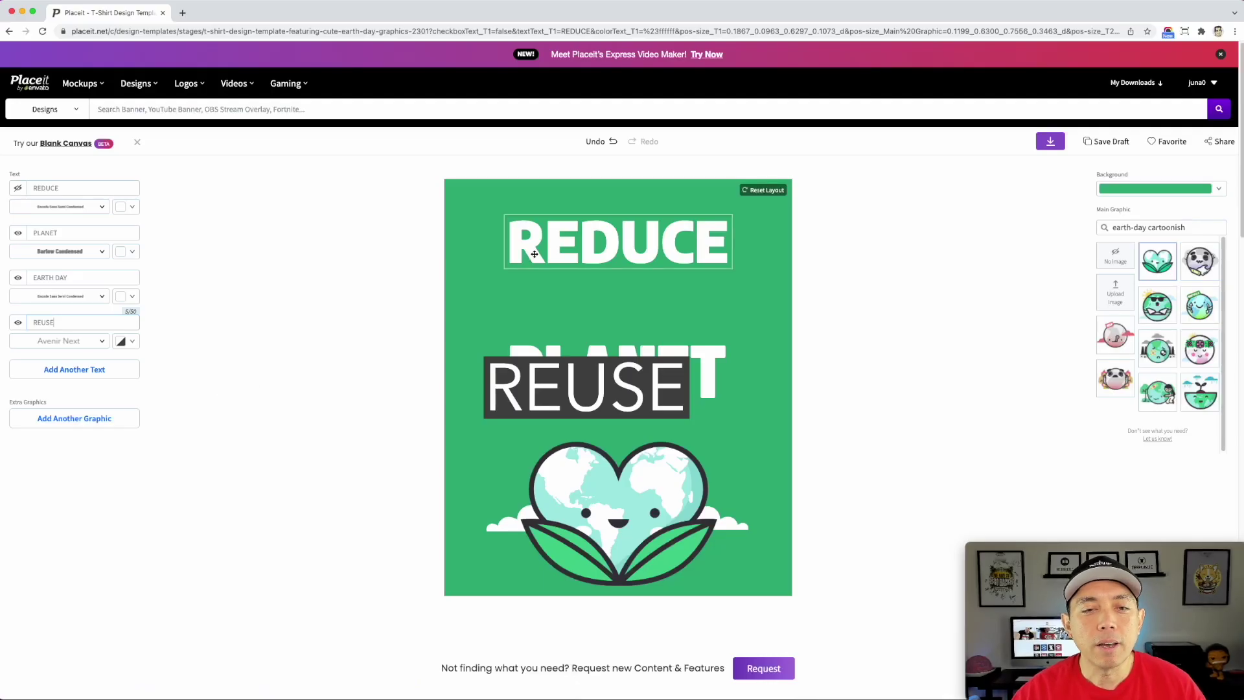
# Step: Save REDUCE's Encode Sans Semi Condensed font as a favorite
pyautogui.click(58, 206)
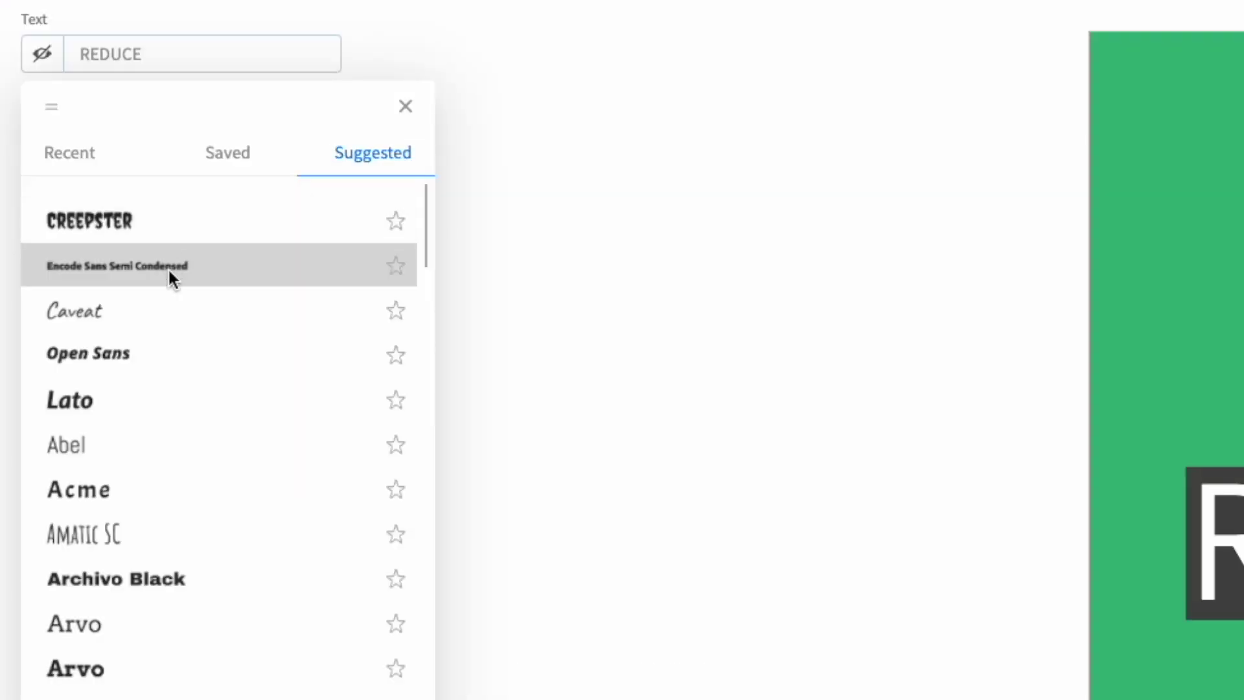
pyautogui.click(394, 264)
pyautogui.click(406, 105)
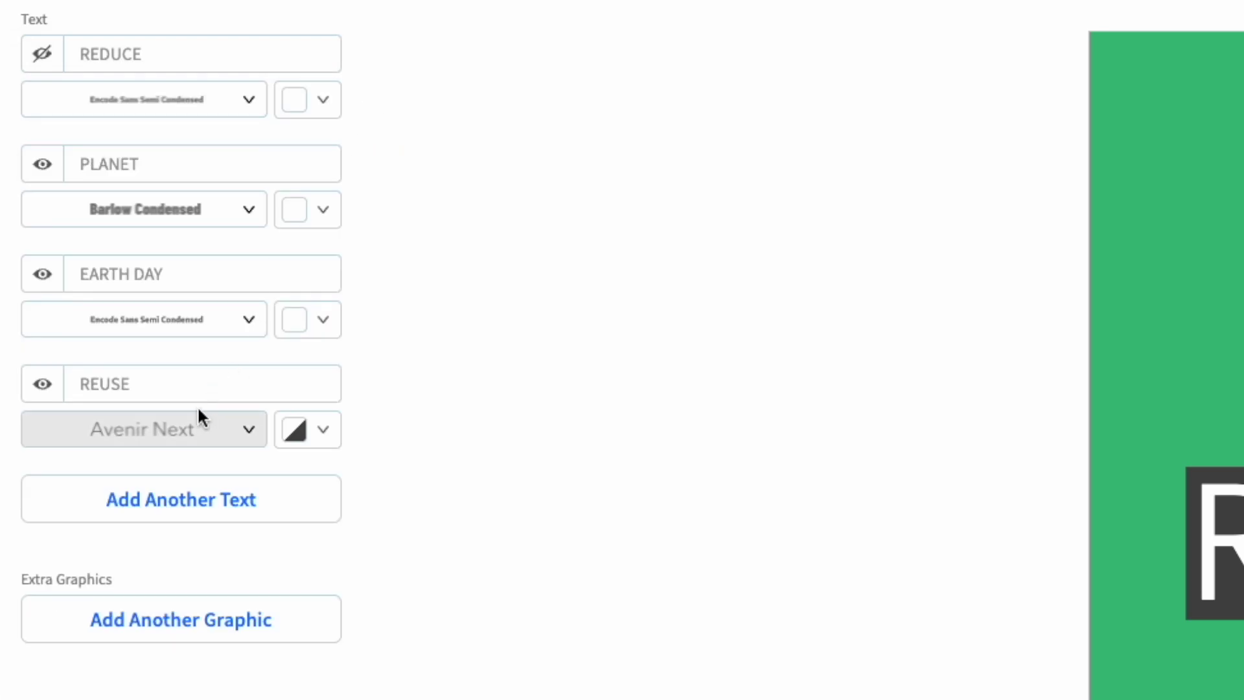
# Step: Apply the saved Encode Sans Semi Condensed font to REUSE and fit the text between REDUCE and PLANET at their width
pyautogui.click(192, 429)
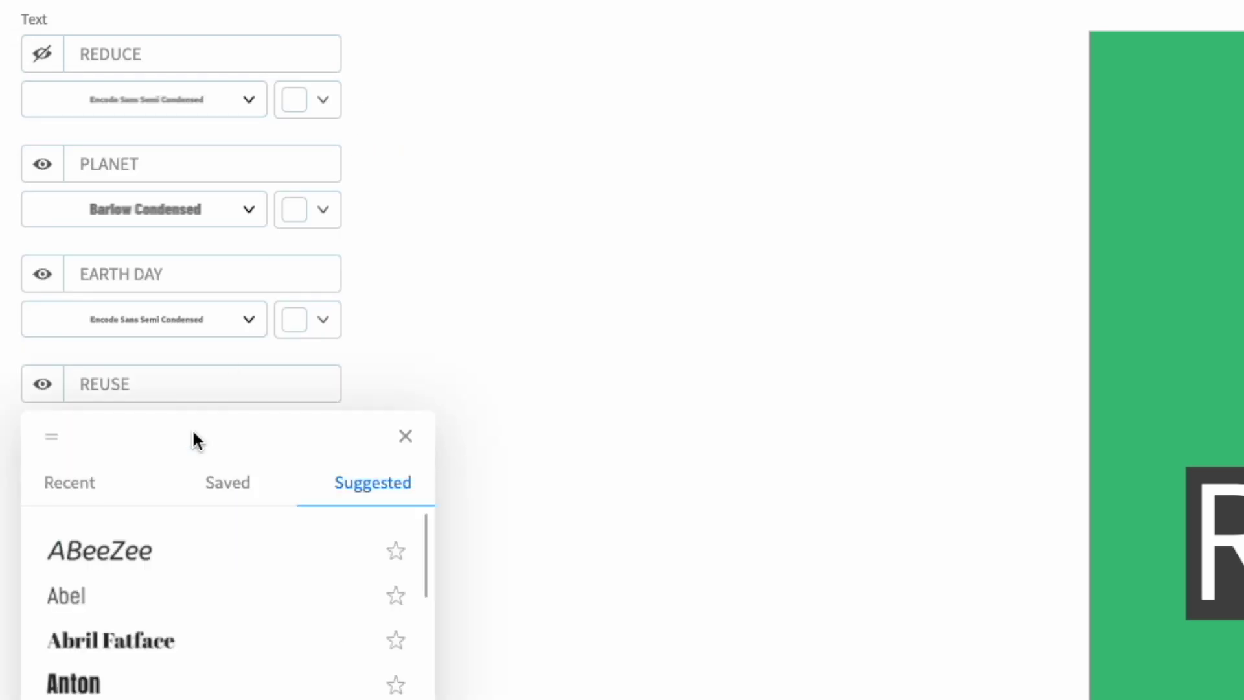
pyautogui.click(241, 486)
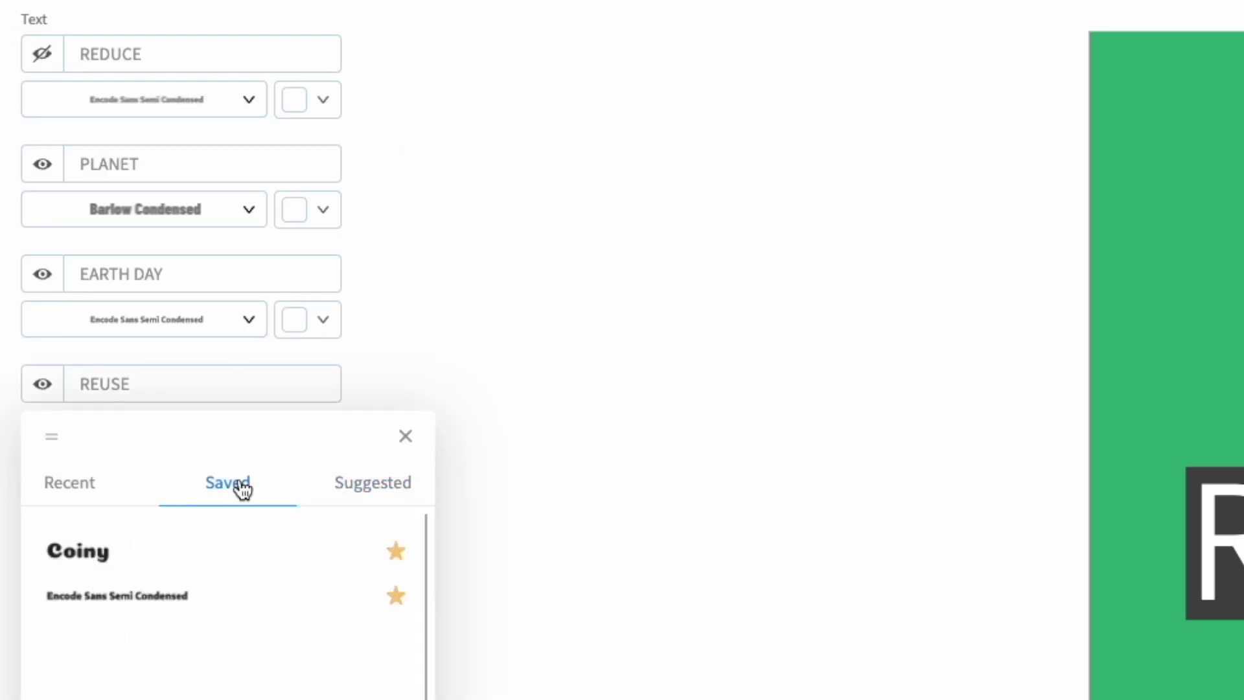
pyautogui.click(304, 603)
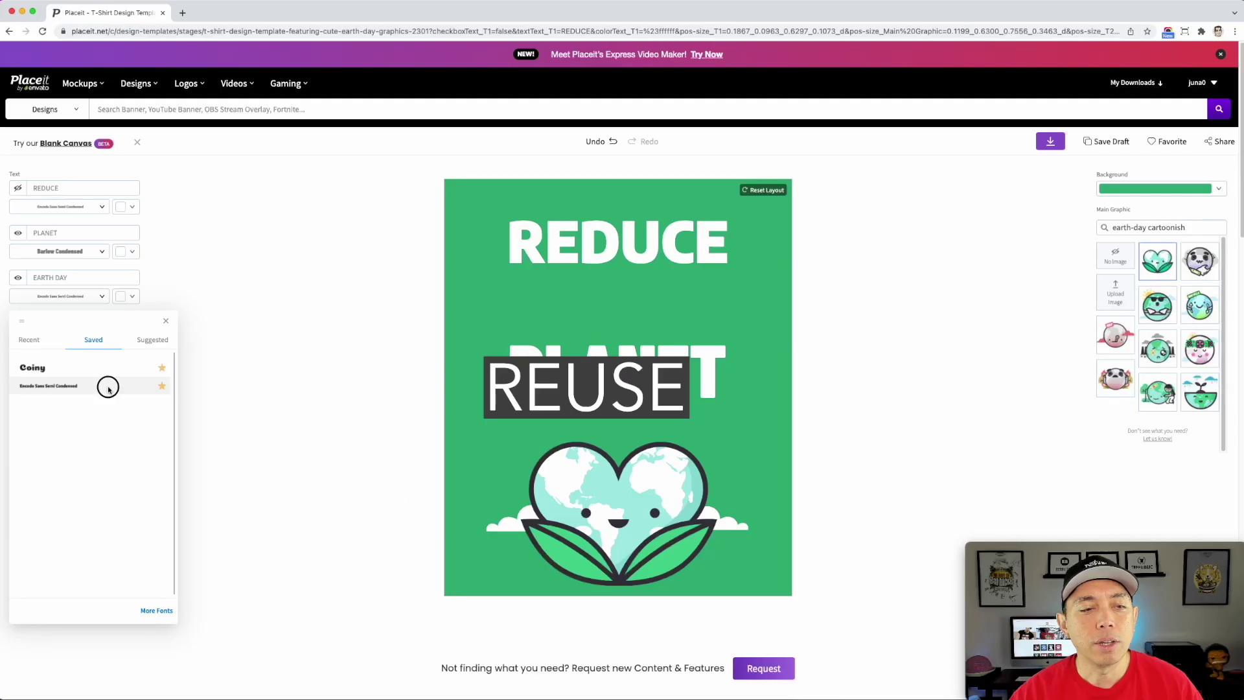
pyautogui.click(267, 548)
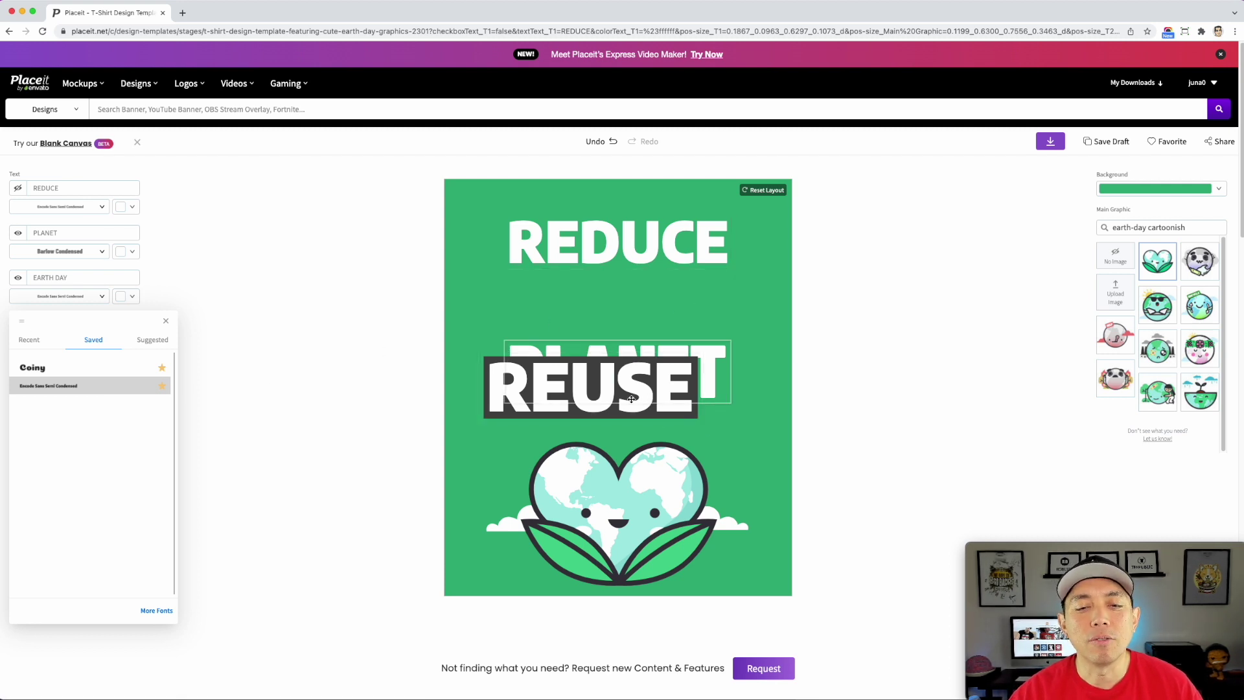
pyautogui.moveTo(516, 405); pyautogui.dragTo(545, 323)
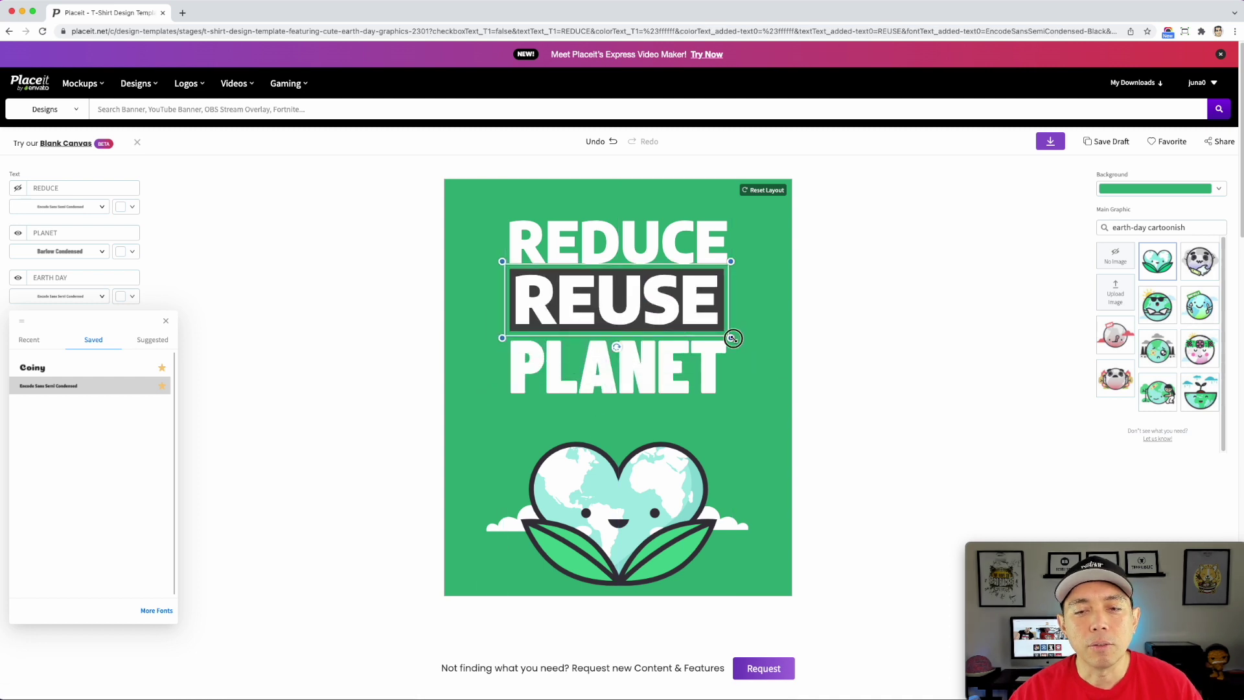
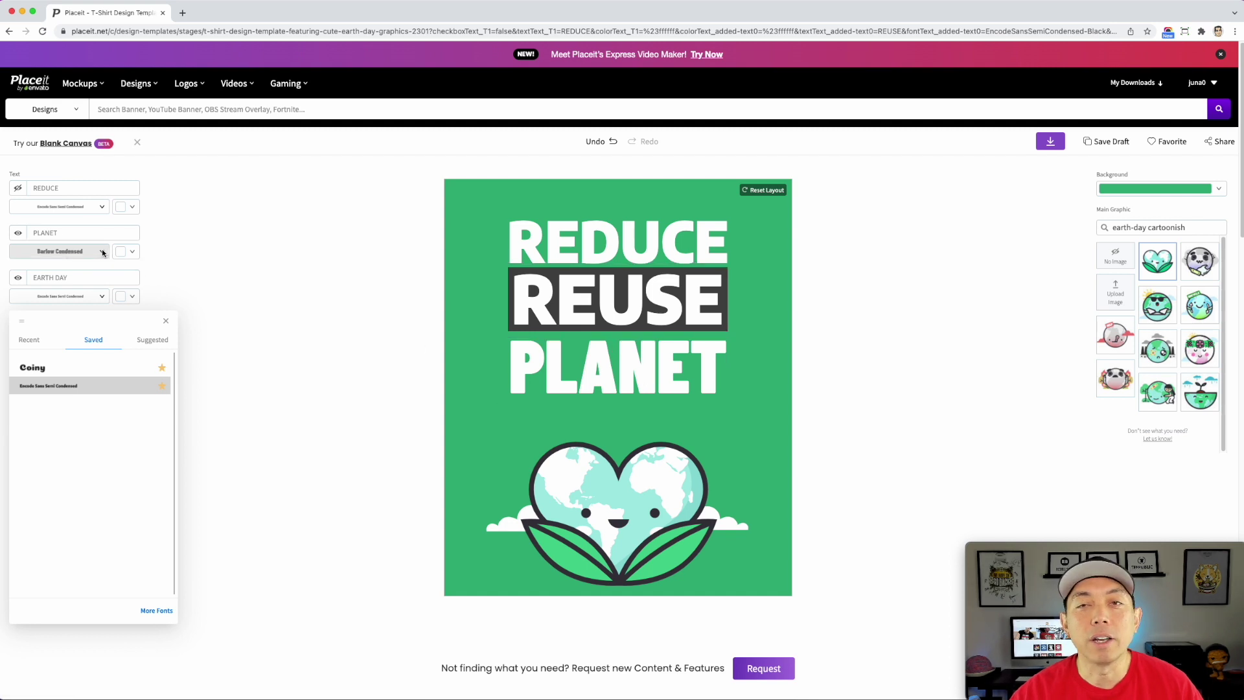
# Step: Star Encode Sans Semi Condensed among PLANET's recent fonts and replace the PLANET text with "RECYLCE"
pyautogui.click(104, 252)
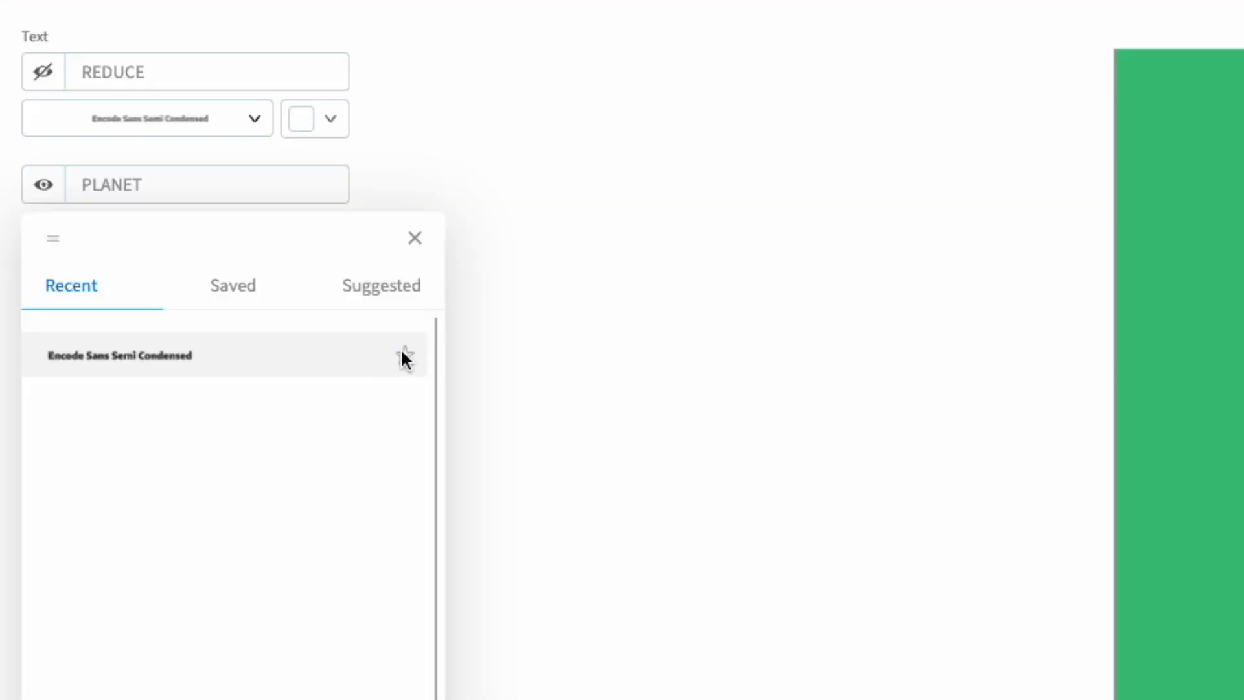
pyautogui.click(419, 364)
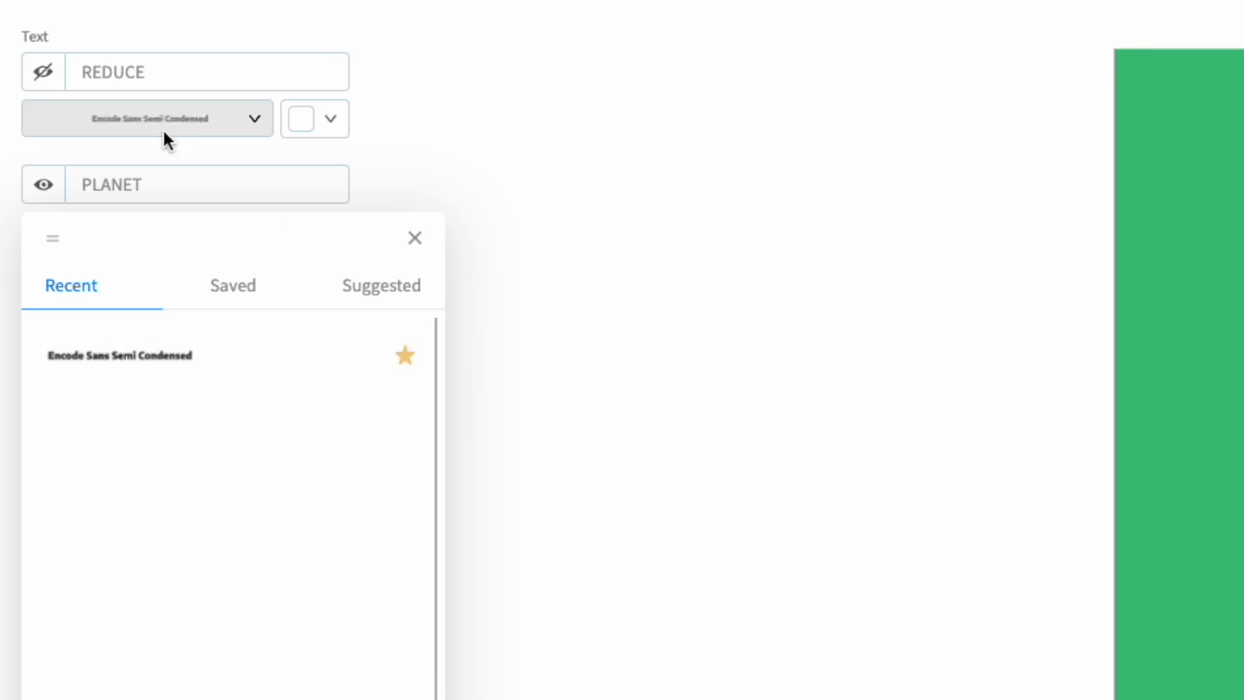
pyautogui.click(128, 183)
pyautogui.doubleClick(129, 184)
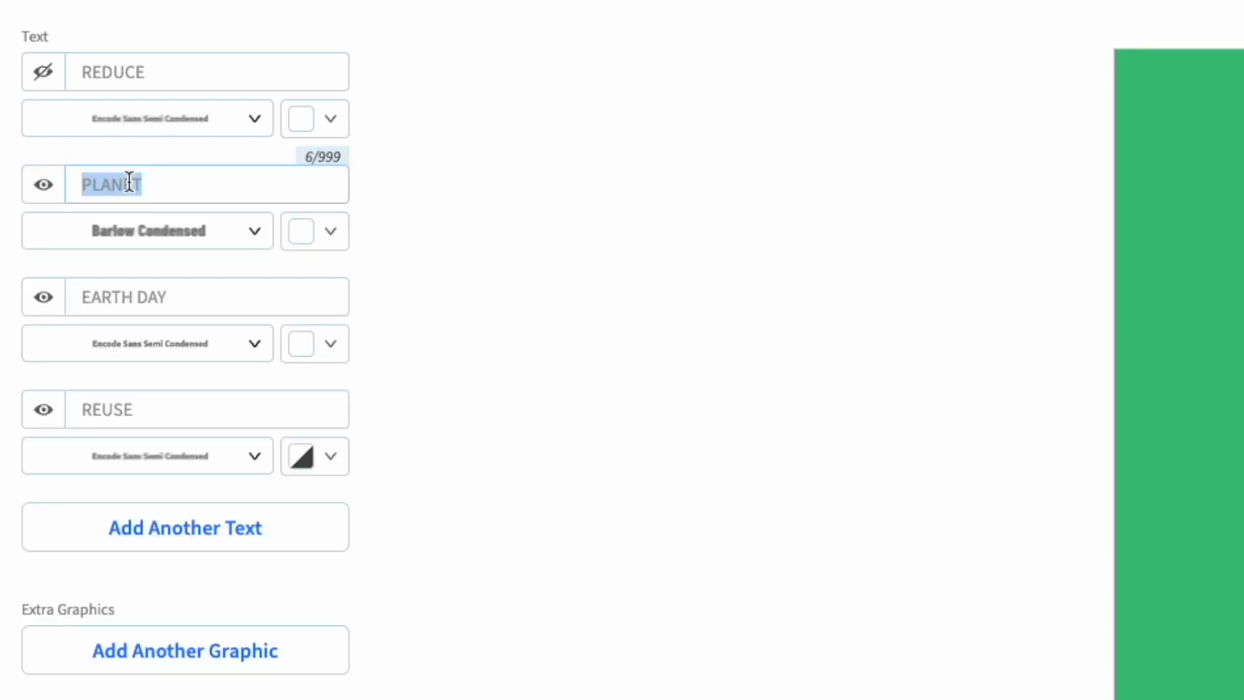
pyautogui.write('RECYLCE')
# Step: Apply the recent Encode Sans Semi Condensed font to RECYLCE and move the text up directly beneath REUSE
pyautogui.click(254, 234)
pyautogui.click(247, 363)
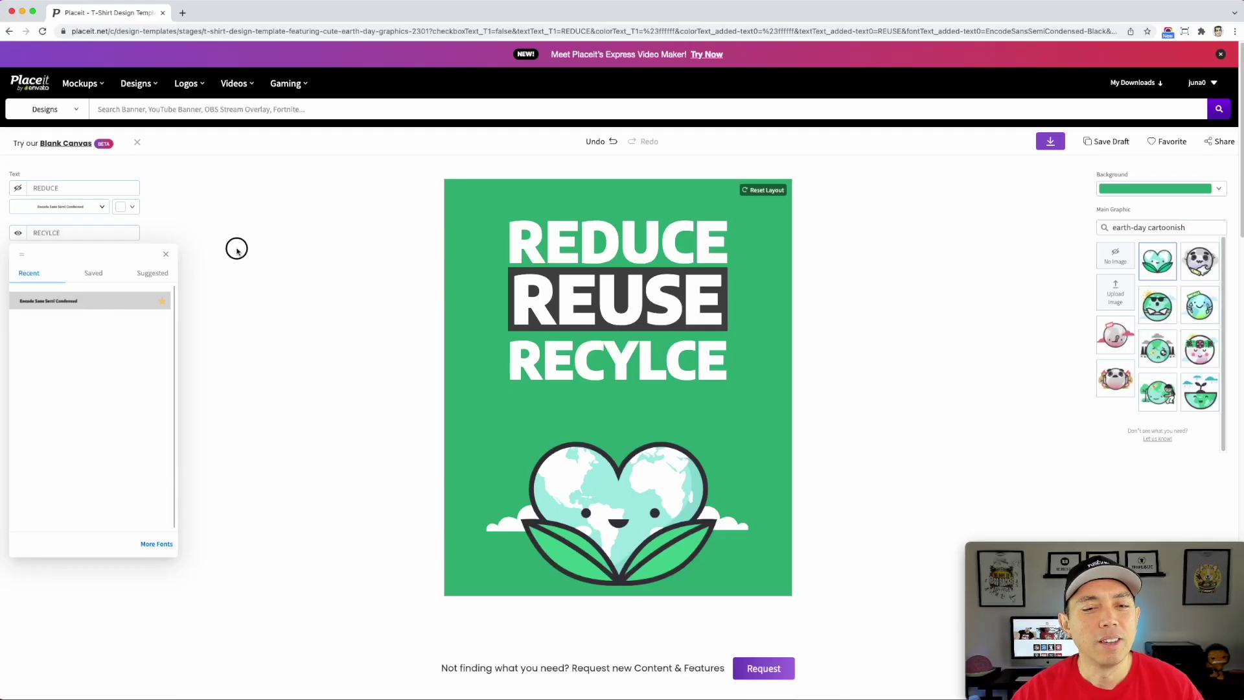
pyautogui.click(236, 250)
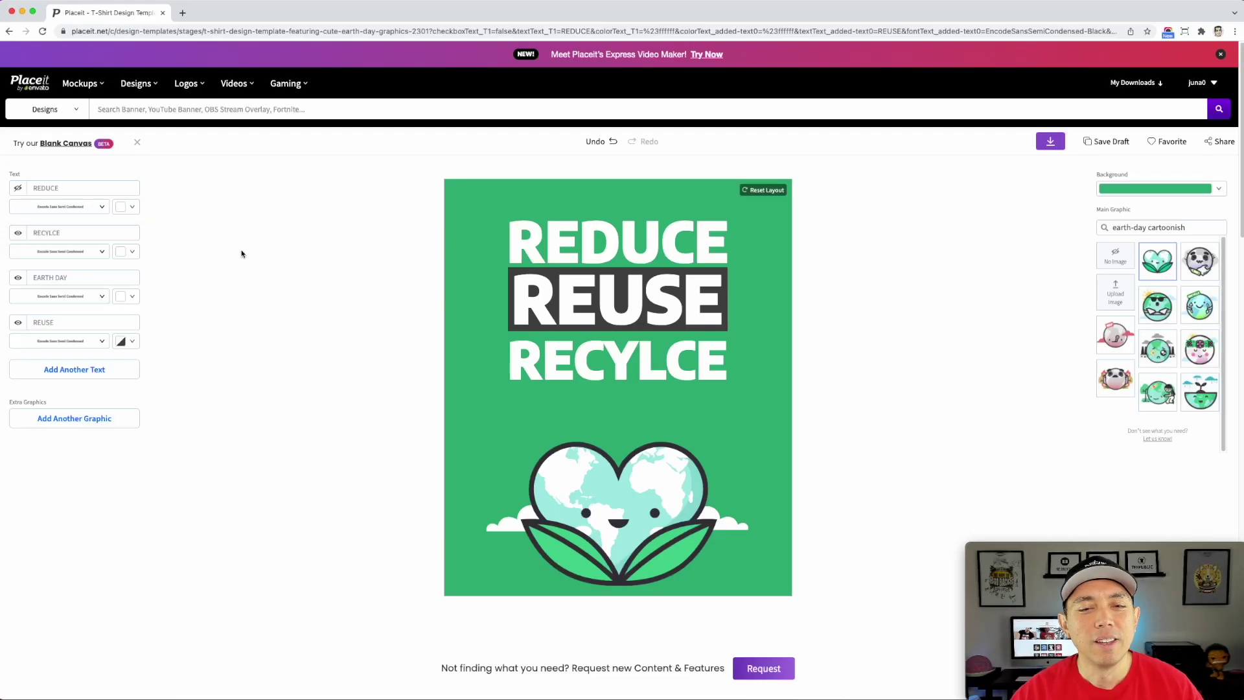
pyautogui.click(687, 360)
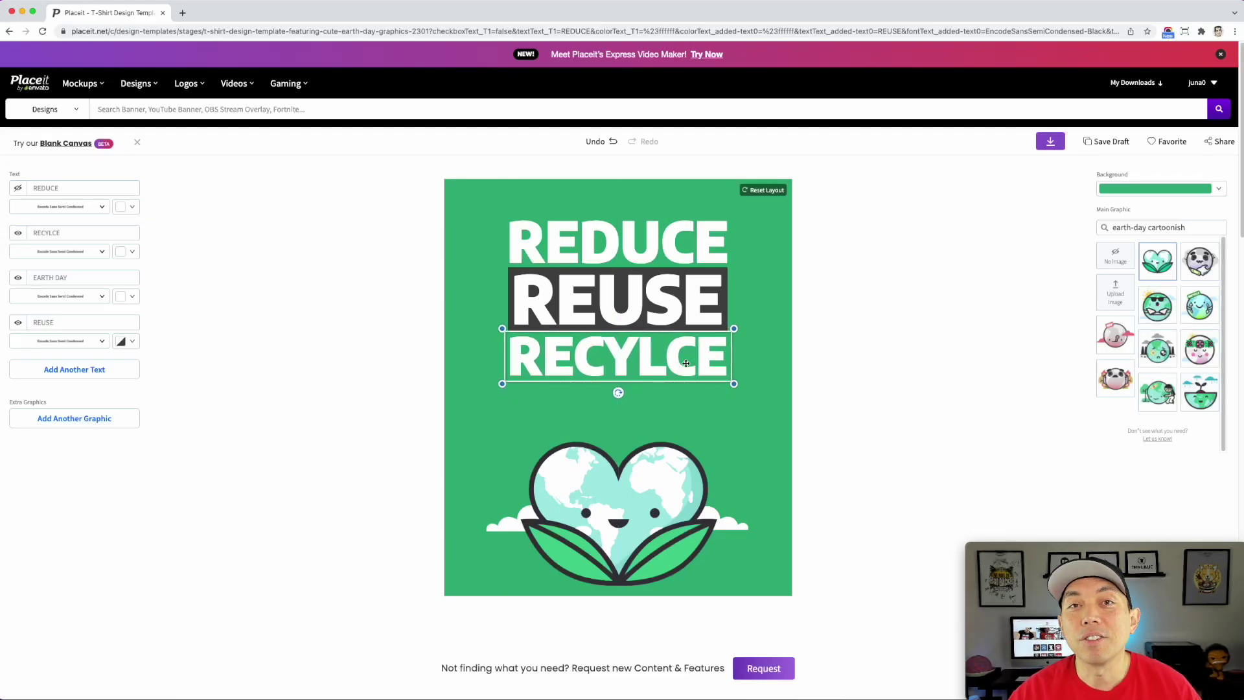
# Step: Nudge RECYLCE up toward REUSE and move the heart-shaped Earth graphic up beneath it, restoring the graphic after removing it
pyautogui.moveTo(672, 359); pyautogui.dragTo(678, 357)
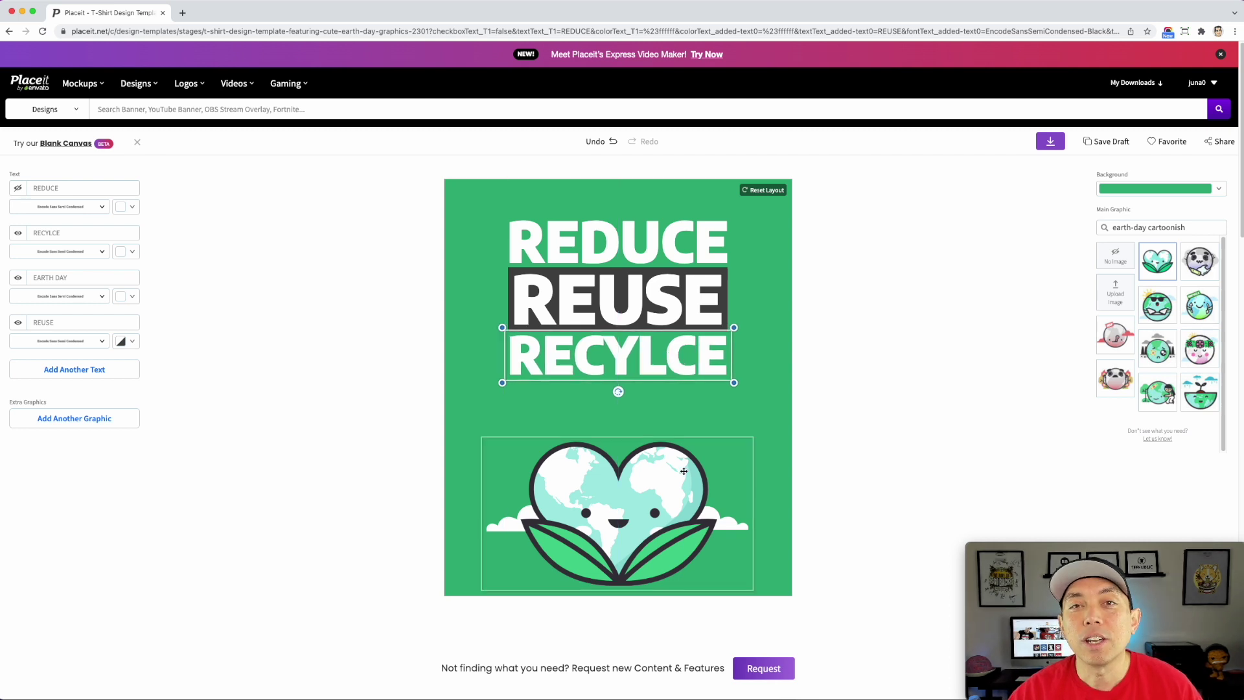
pyautogui.moveTo(679, 471); pyautogui.dragTo(680, 442)
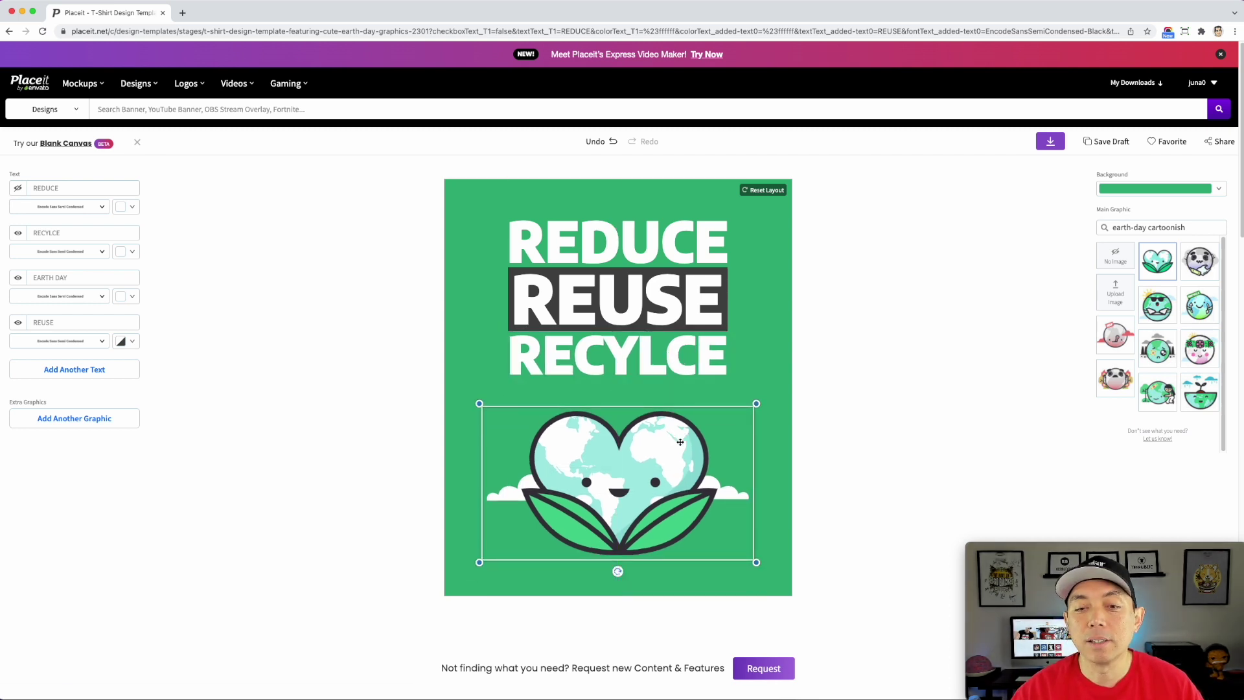
pyautogui.press('Delete')
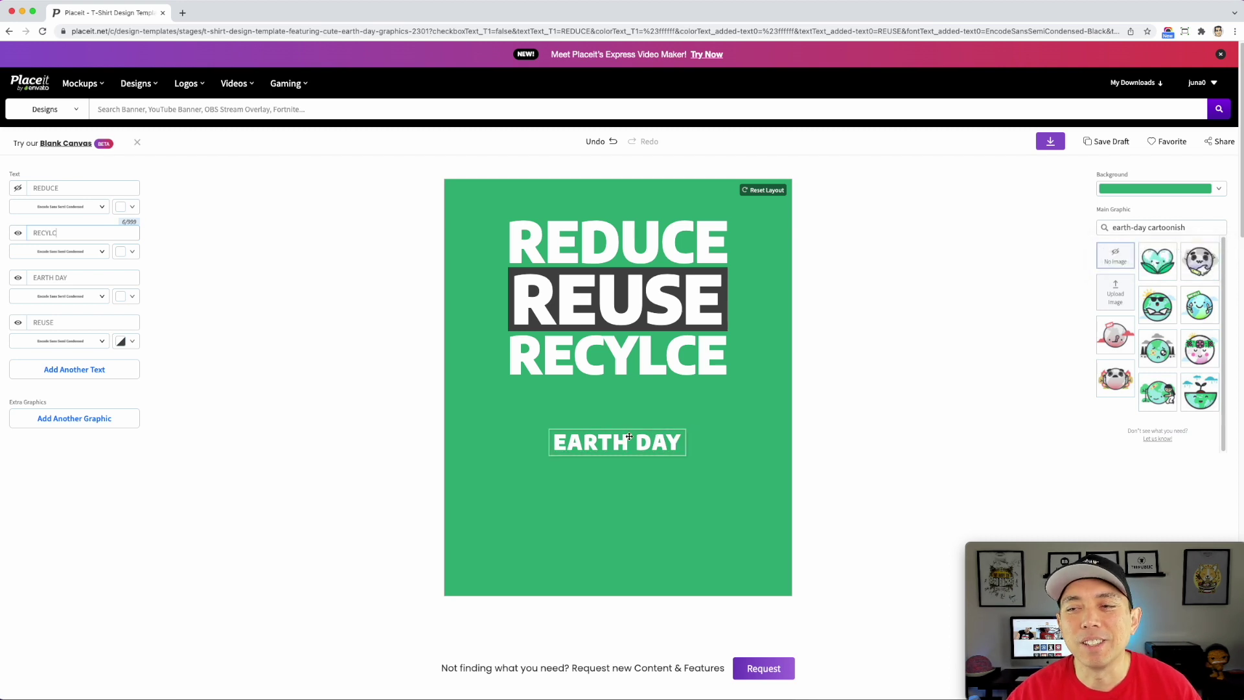
pyautogui.click(1157, 261)
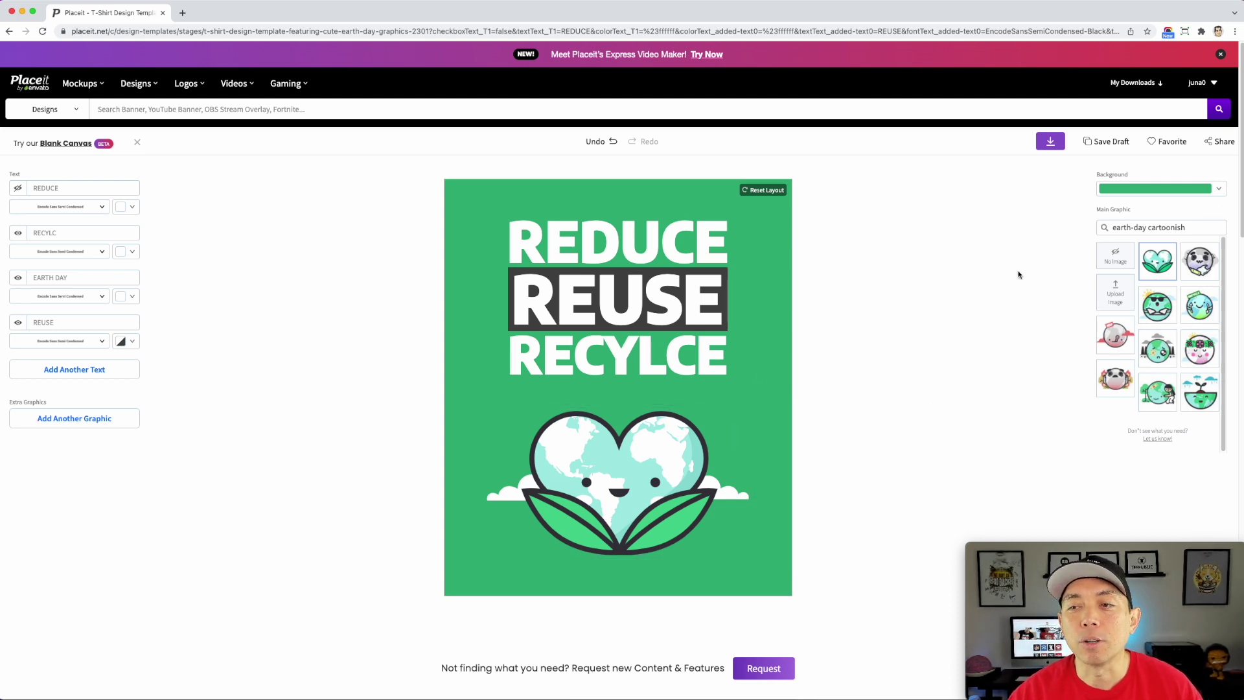
pyautogui.click(647, 461)
# Step: Search the main graphic library for "EARTH DAY"
pyautogui.tripleClick(1149, 229)
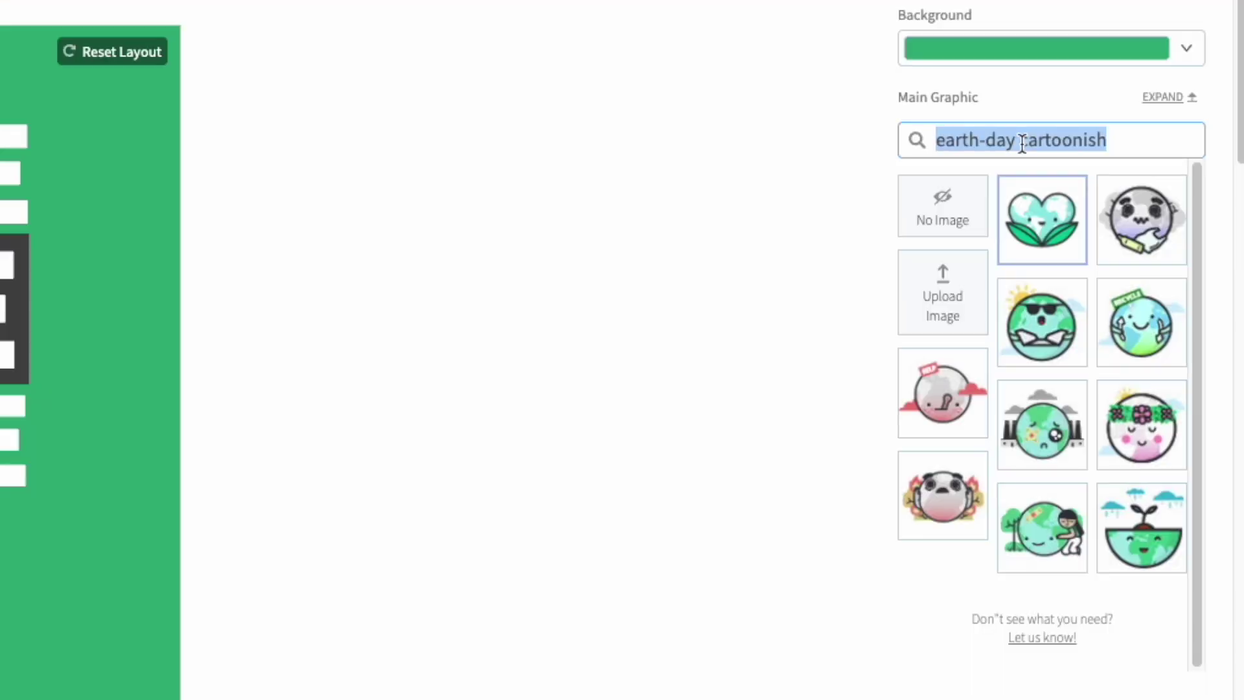
pyautogui.write('EART')
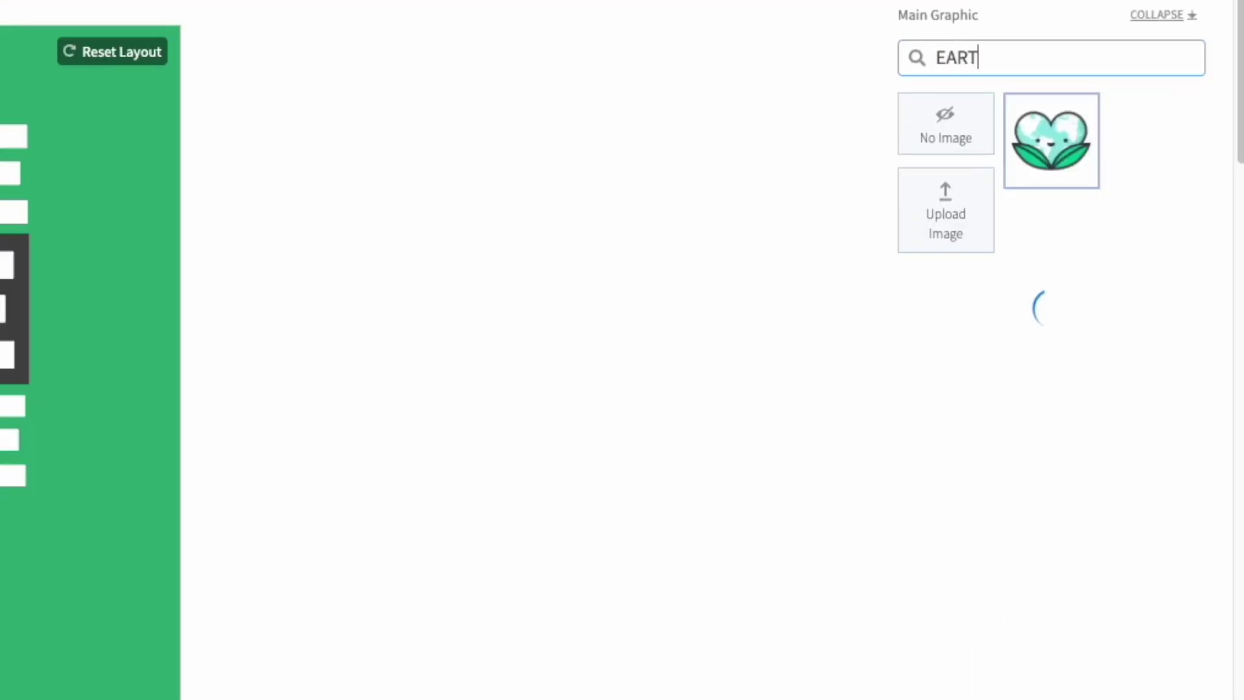
pyautogui.write(' DAY')
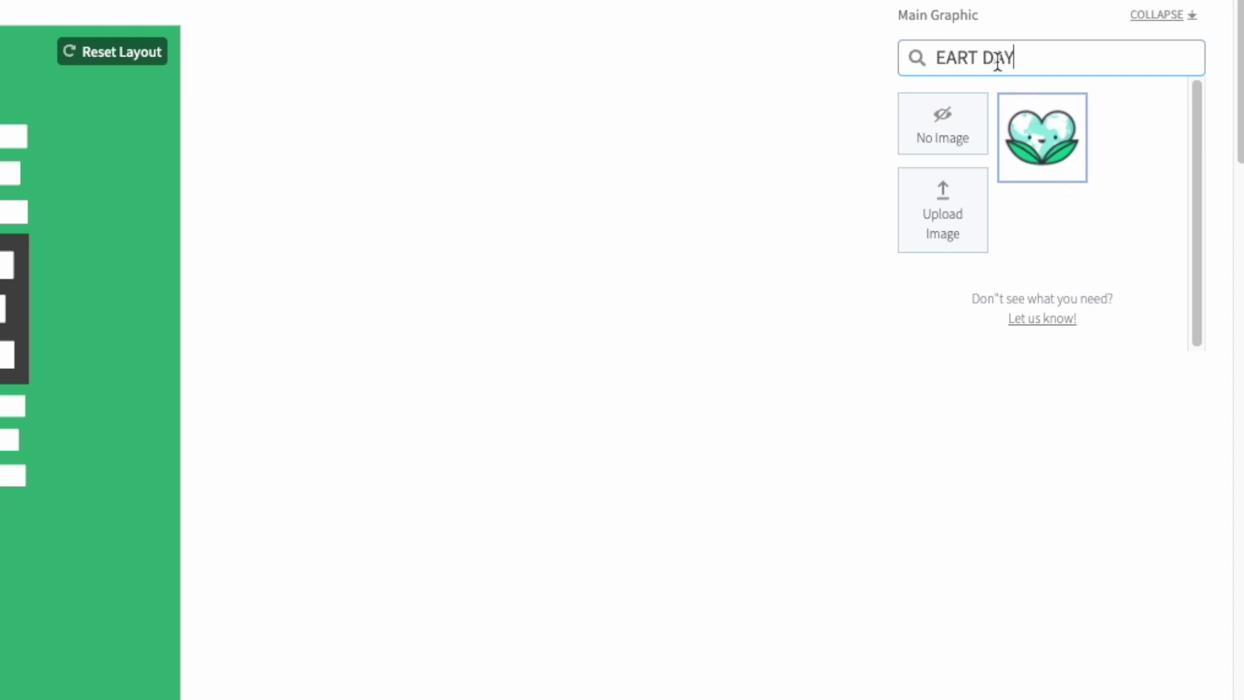
pyautogui.click(976, 55)
pyautogui.write('H')
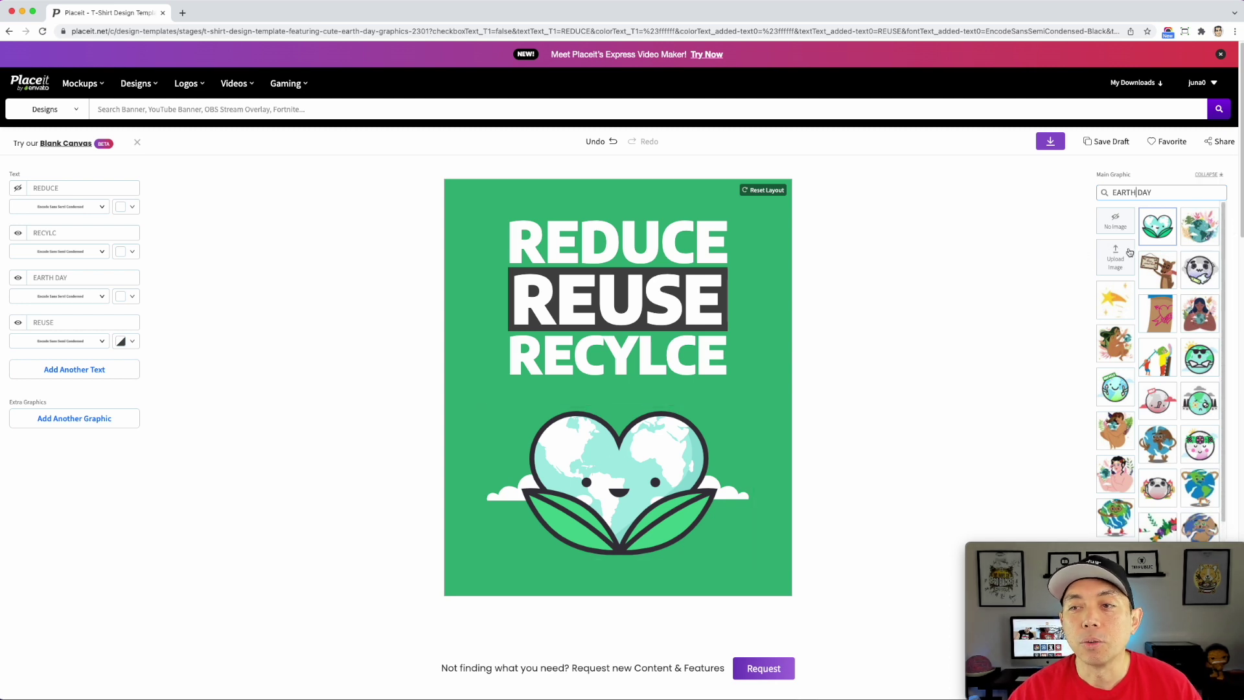
# Step: Replace the heart-shaped Earth with the leaf-and-flower globe, center it beneath RECYLCE, and remove the EARTH DAY text
pyautogui.click(1202, 227)
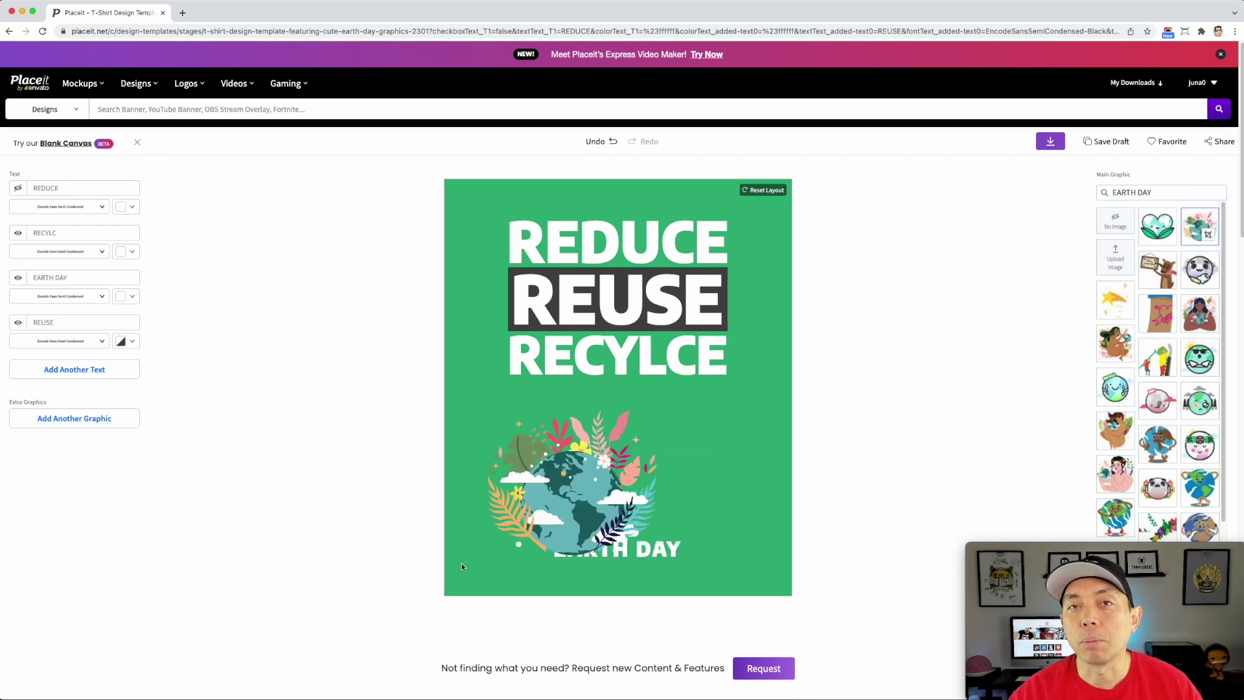
pyautogui.moveTo(586, 511); pyautogui.dragTo(633, 485)
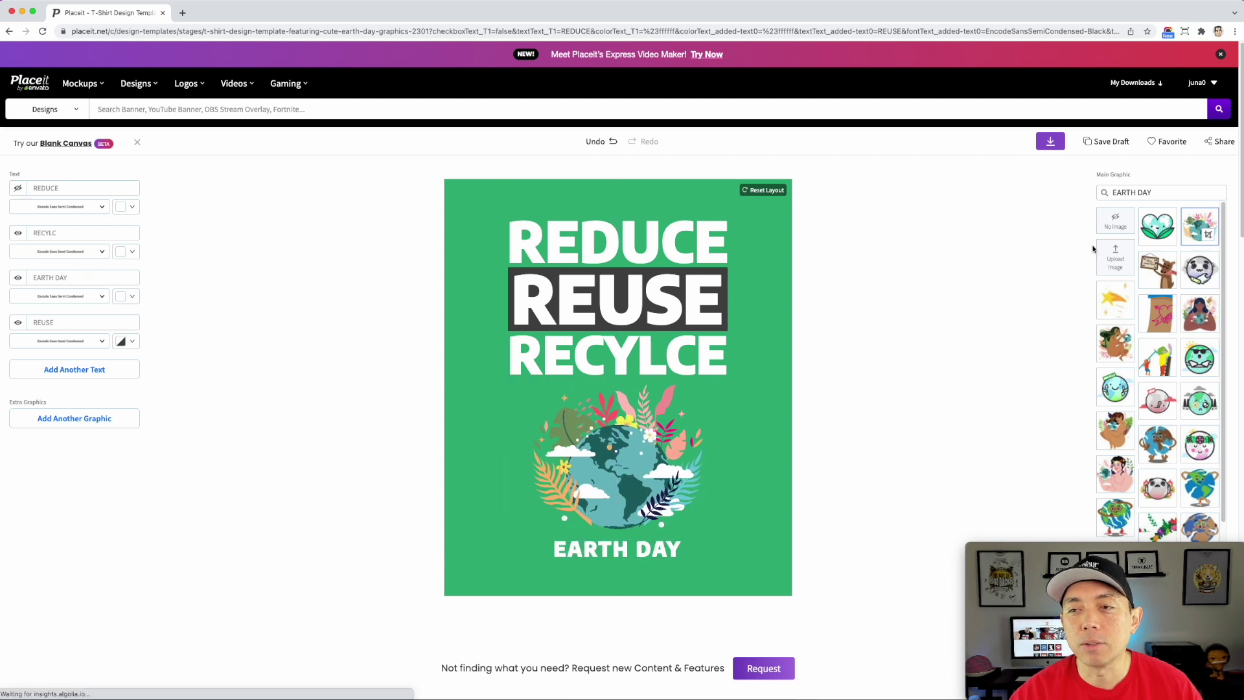
pyautogui.click(602, 497)
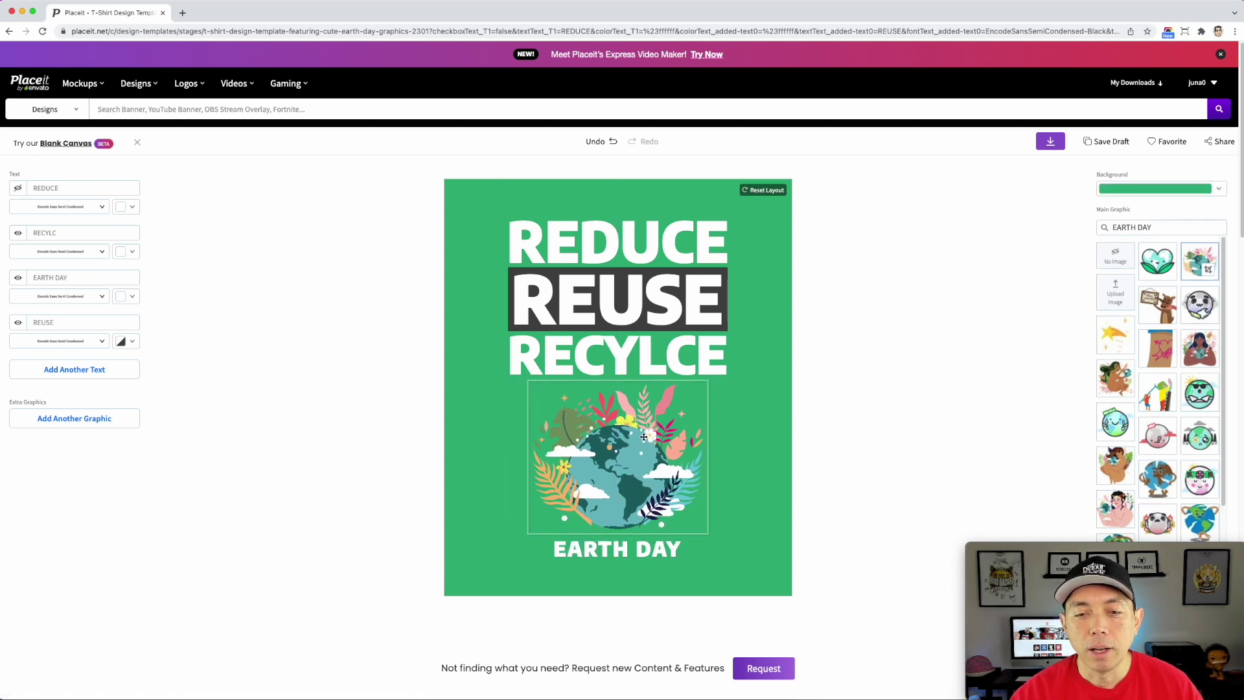
pyautogui.click(635, 551)
pyautogui.press('Delete')
# Step: Enlarge the leaf-and-flower globe to roughly the width of the text and center it directly beneath RECYLCE
pyautogui.click(667, 474)
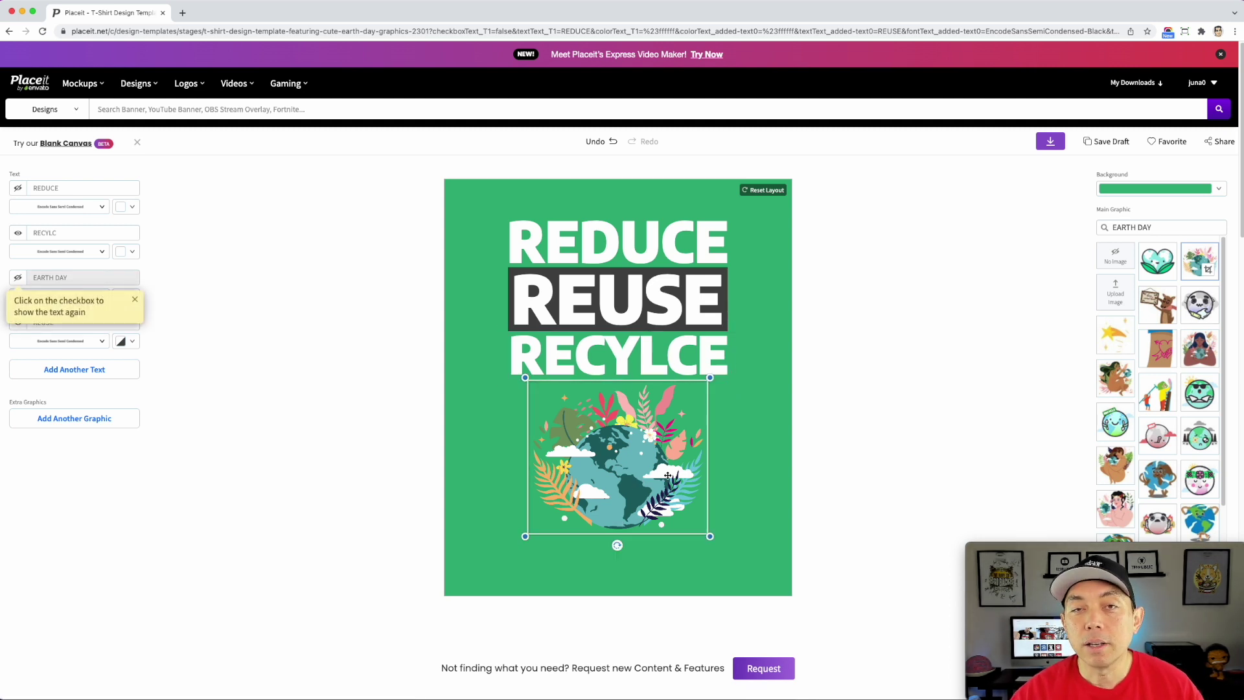
pyautogui.moveTo(710, 536); pyautogui.dragTo(765, 585)
pyautogui.moveTo(687, 518); pyautogui.dragTo(661, 496)
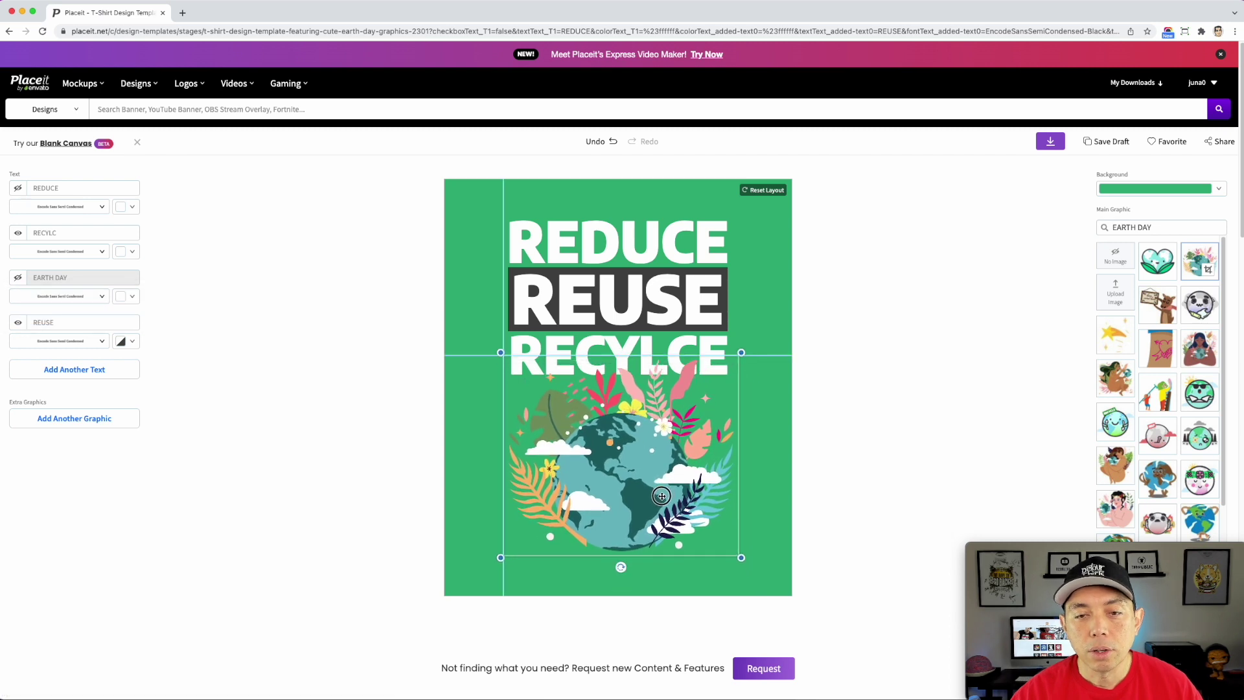
pyautogui.moveTo(742, 557); pyautogui.dragTo(747, 562)
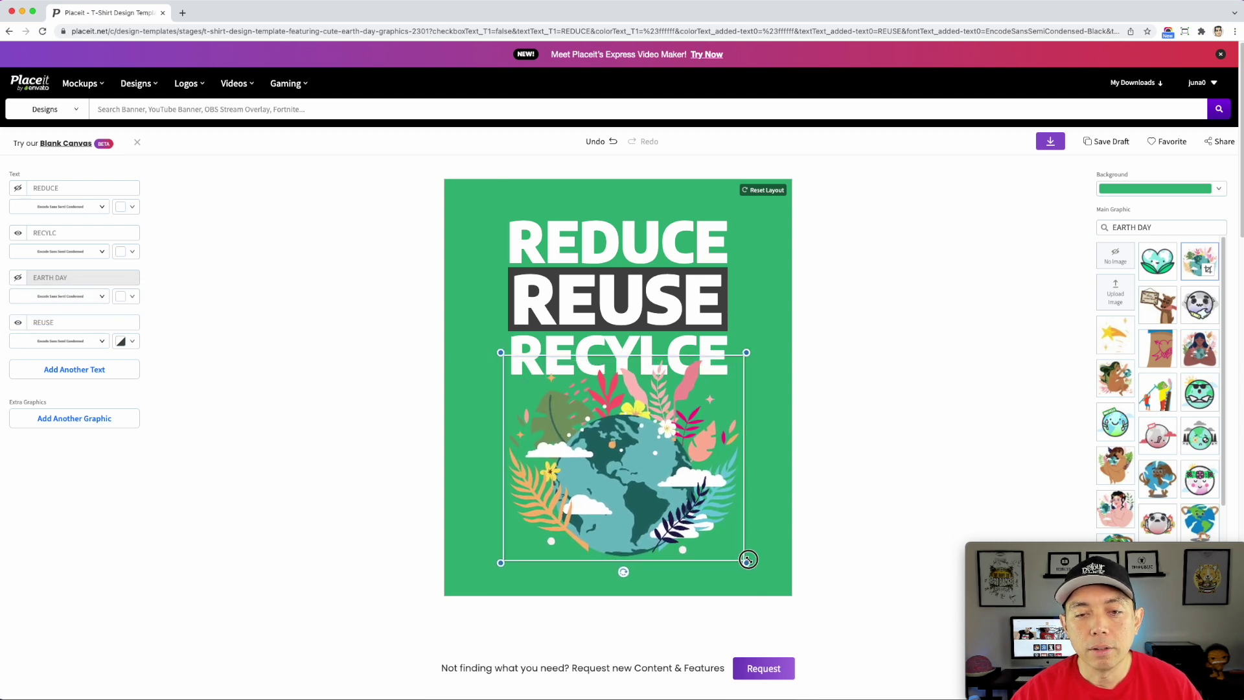
pyautogui.moveTo(697, 514); pyautogui.dragTo(693, 523)
# Step: Fine-tune the position of the REDUCE text above REUSE
pyautogui.click(657, 237)
pyautogui.moveTo(657, 237); pyautogui.dragTo(658, 237)
pyautogui.click(657, 285)
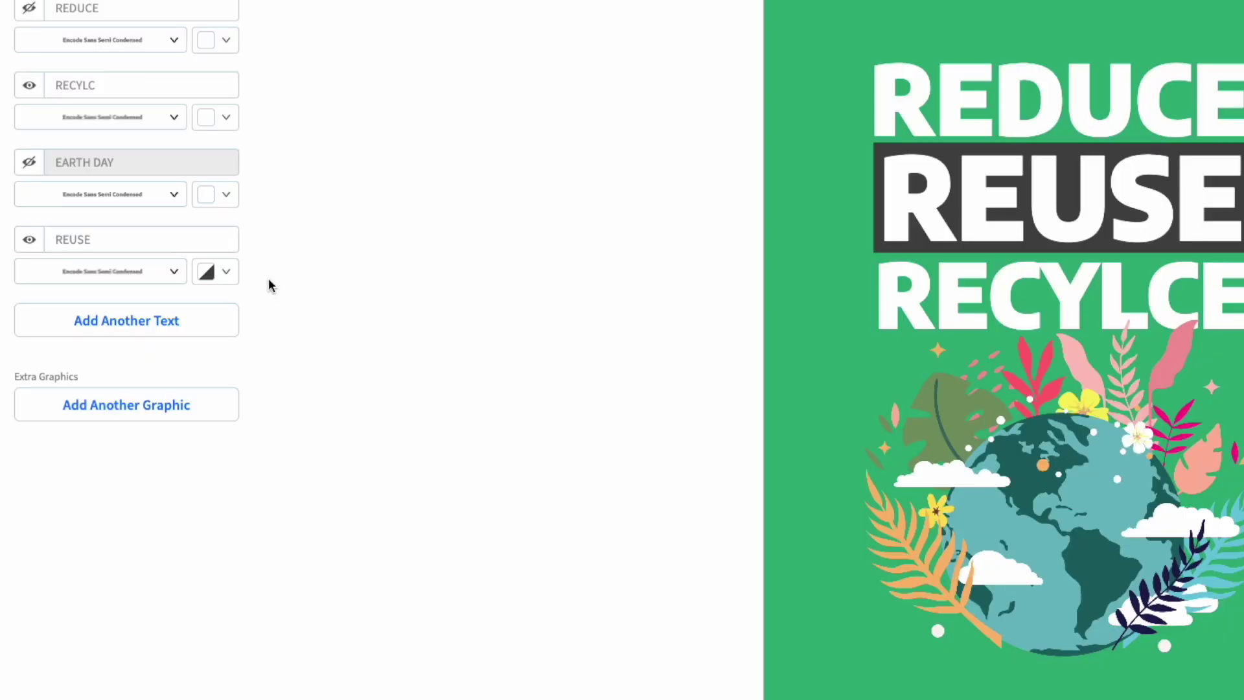
# Step: Set REUSE's text background to the light blue #6DBAC3 sampled from the globe, after trying its dark teal #1C6567
pyautogui.click(226, 272)
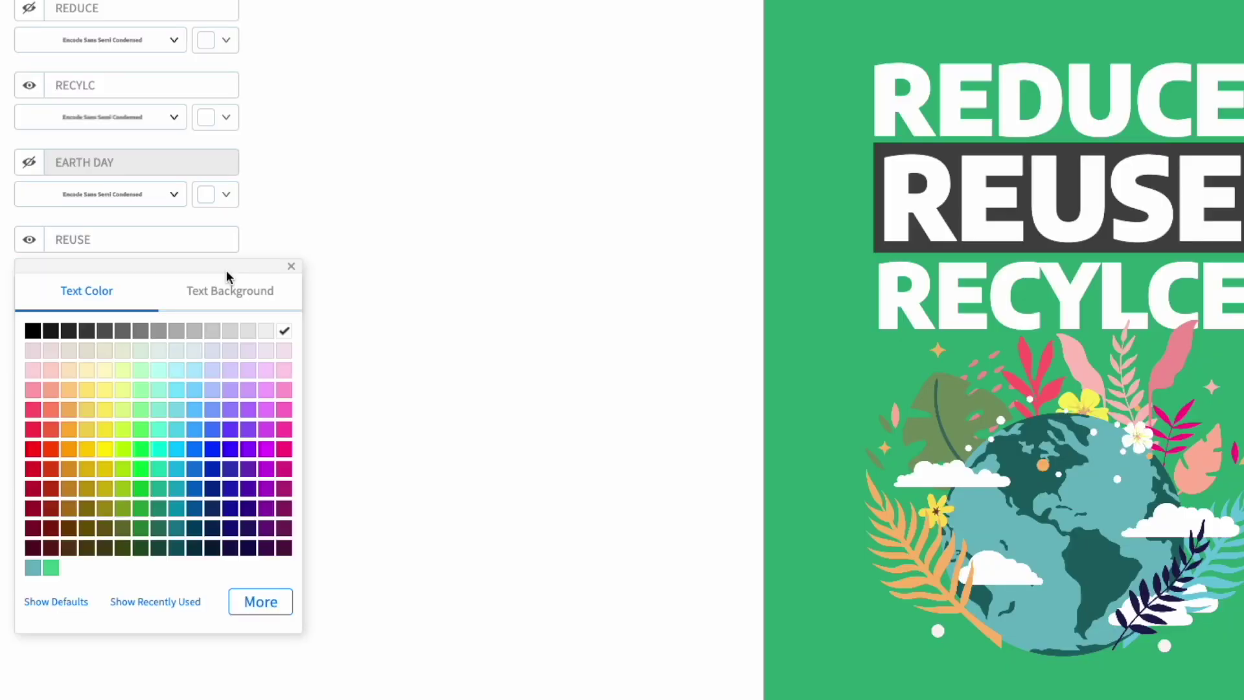
pyautogui.click(248, 294)
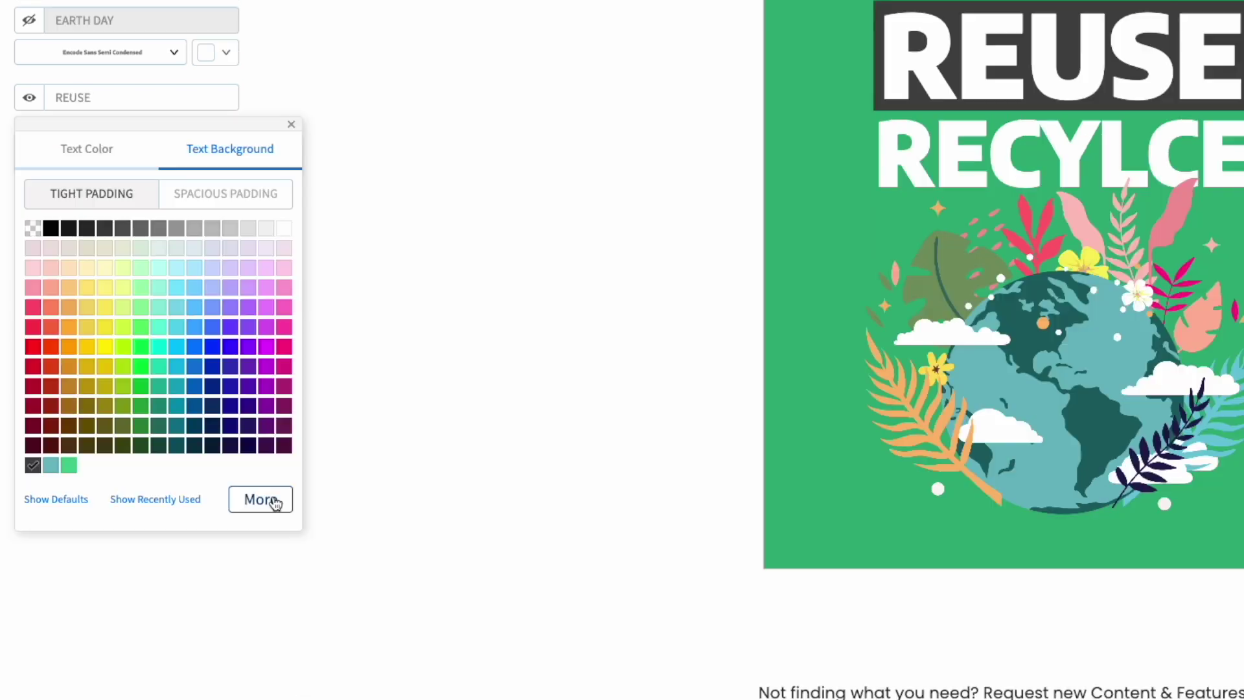
pyautogui.click(261, 641)
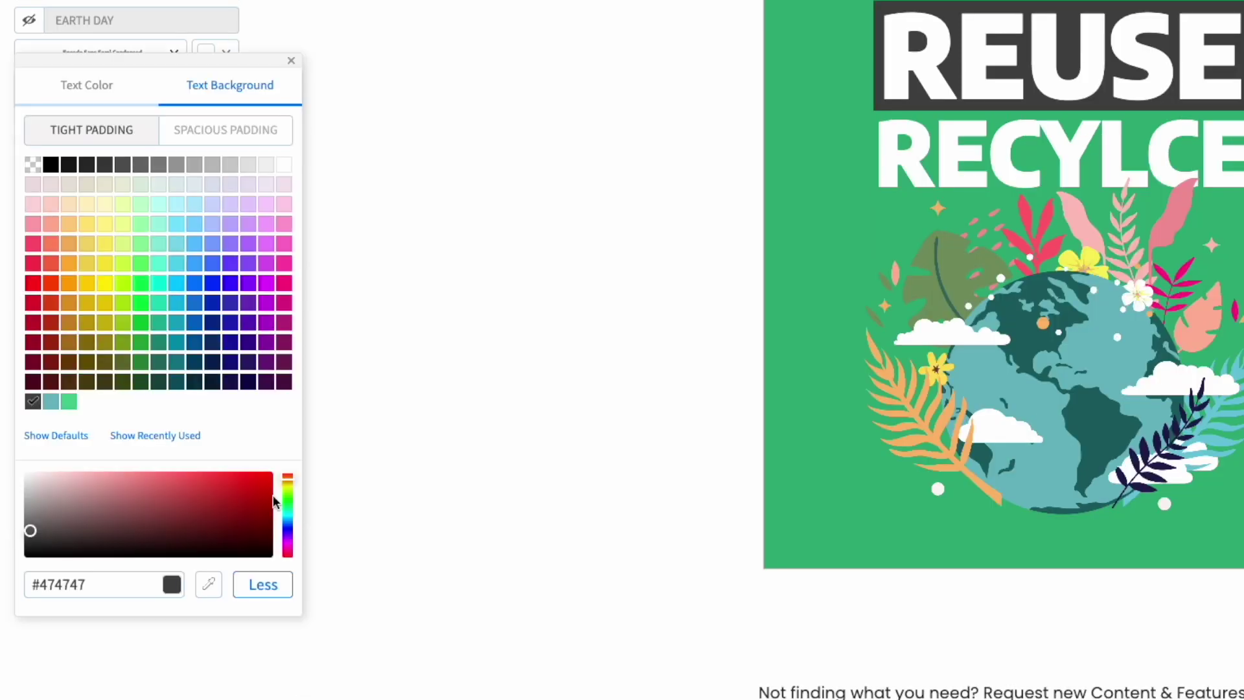
pyautogui.click(210, 589)
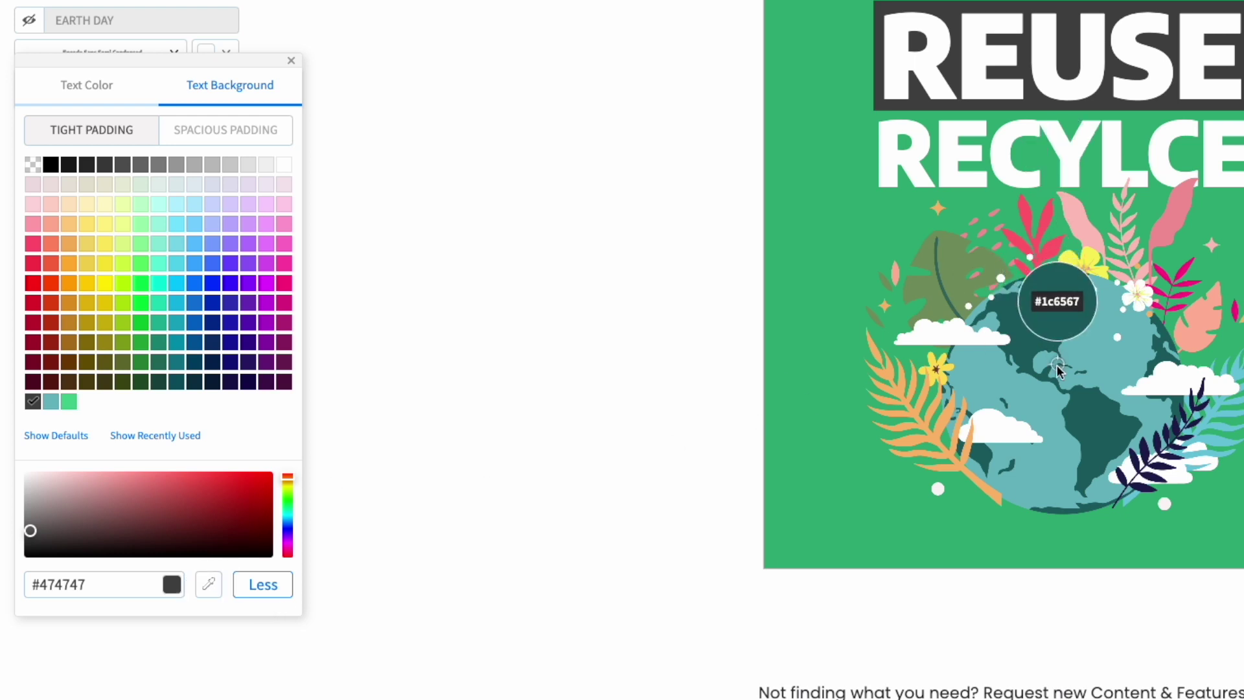
pyautogui.click(1033, 338)
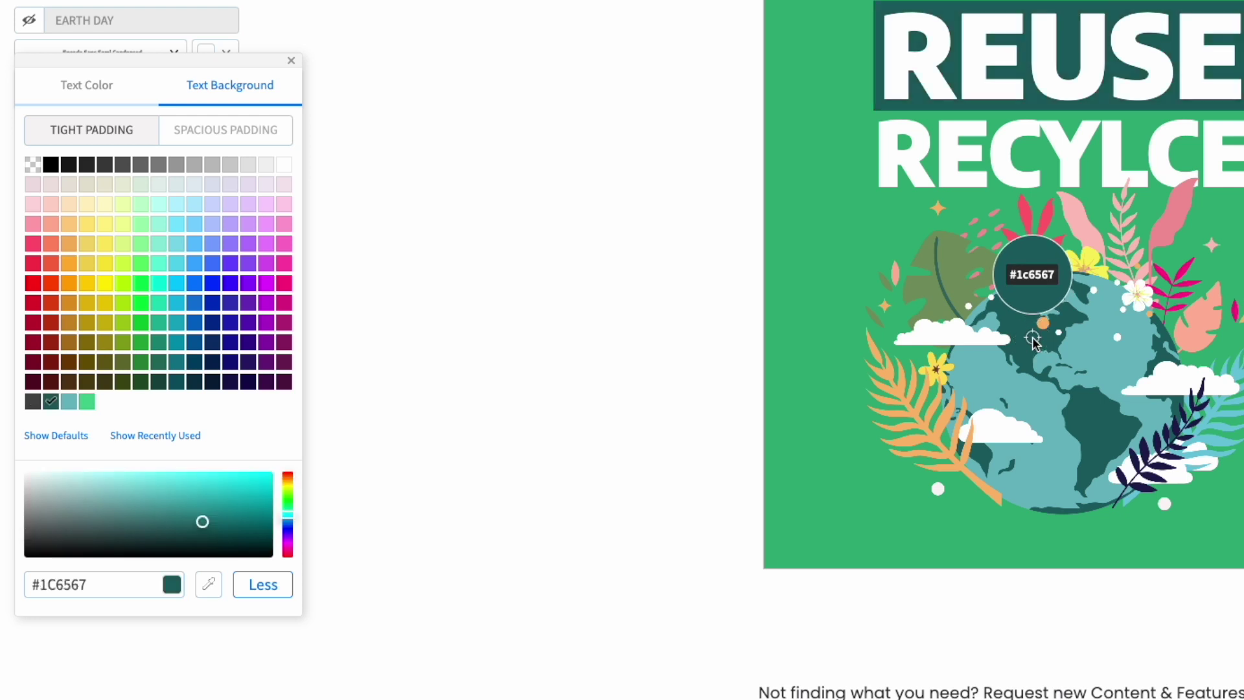
pyautogui.click(1093, 358)
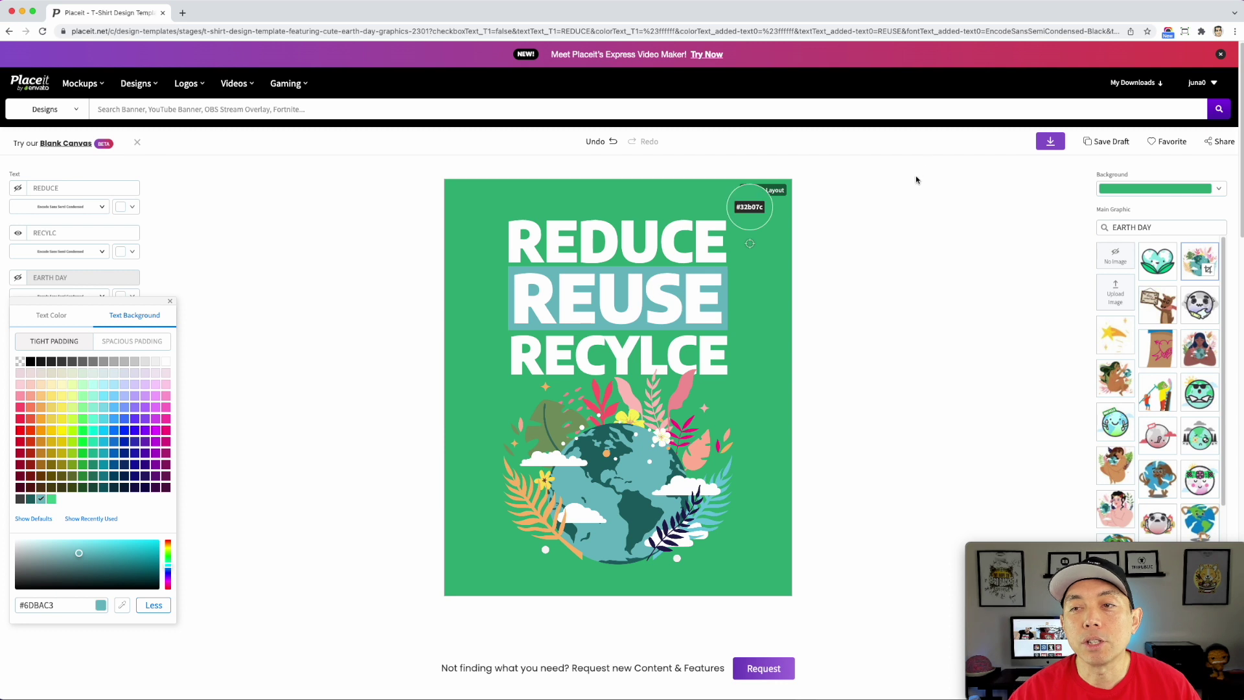
pyautogui.click(171, 302)
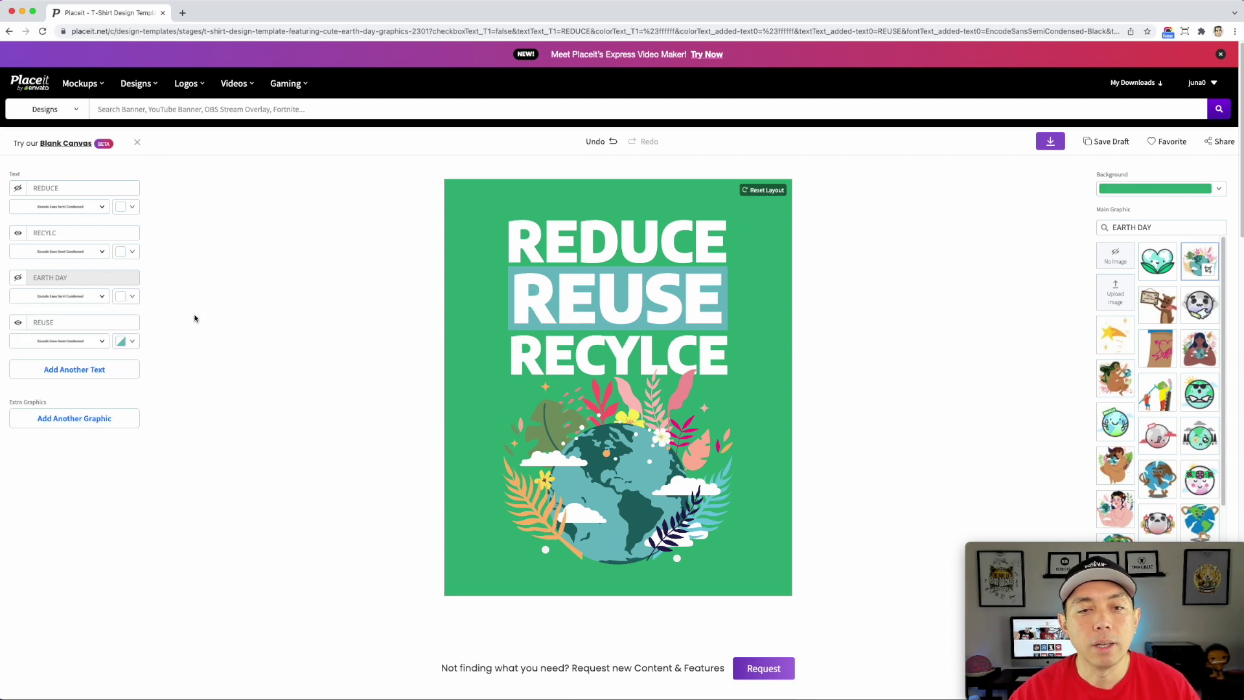
# Step: Change the design's background color to black and download the design
pyautogui.click(1183, 193)
pyautogui.click(1070, 202)
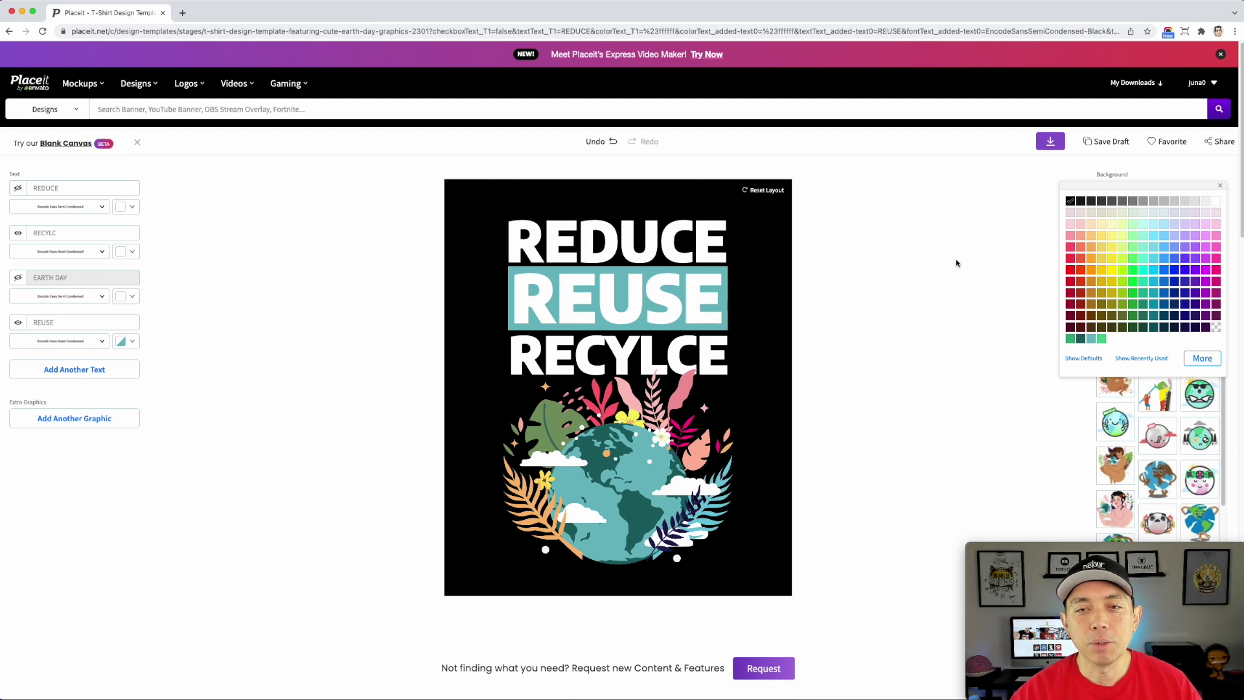
pyautogui.click(688, 233)
pyautogui.click(840, 322)
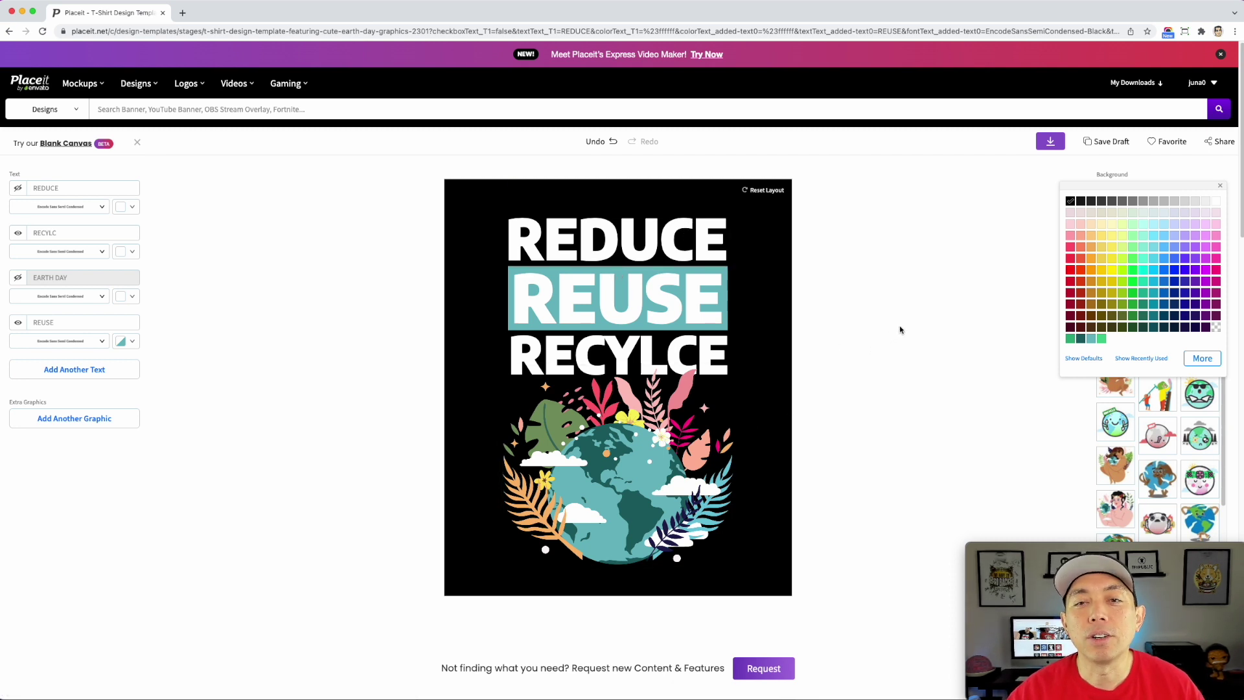
pyautogui.click(1218, 188)
pyautogui.scroll(-1, 879, 297)
pyautogui.scroll(1, 880, 297)
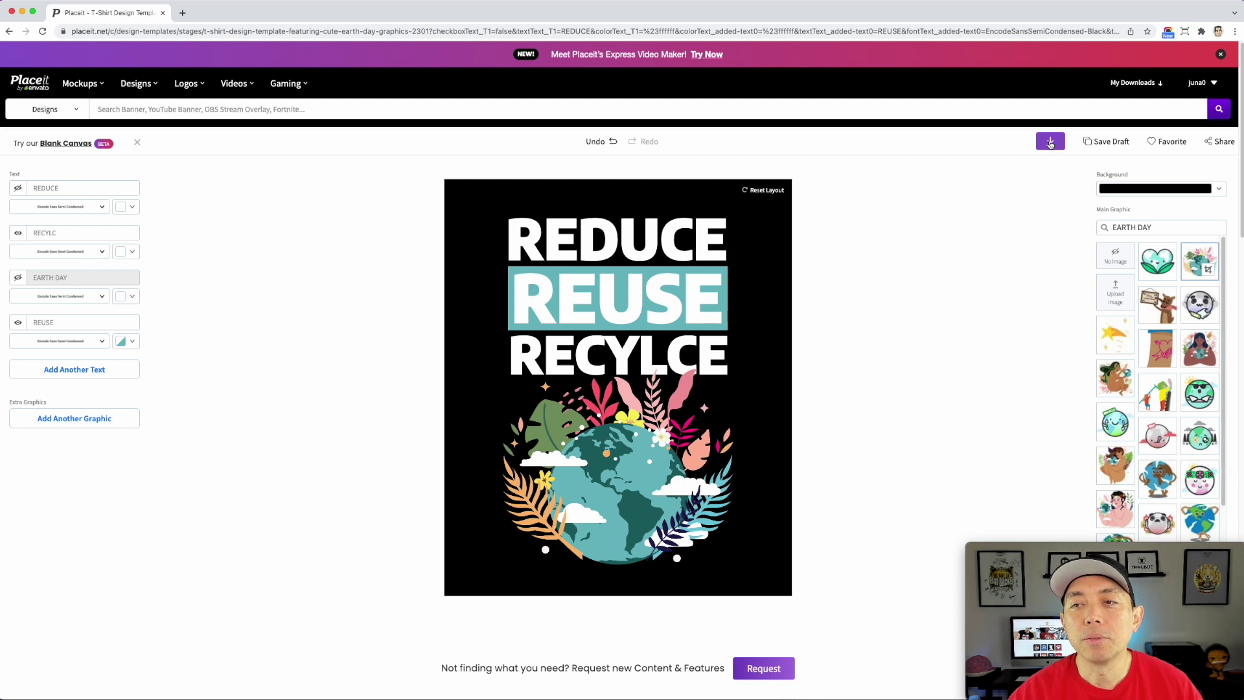
pyautogui.click(1050, 142)
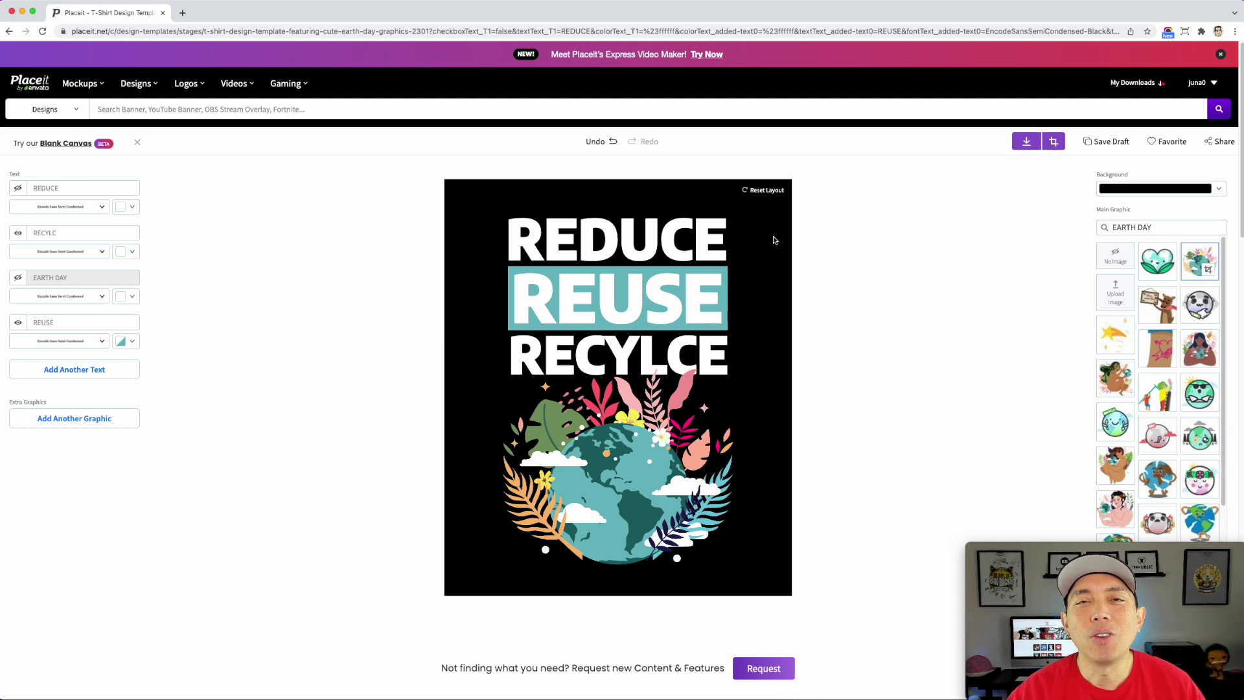
# Step: Make the design's background transparent and download that version
pyautogui.click(1219, 189)
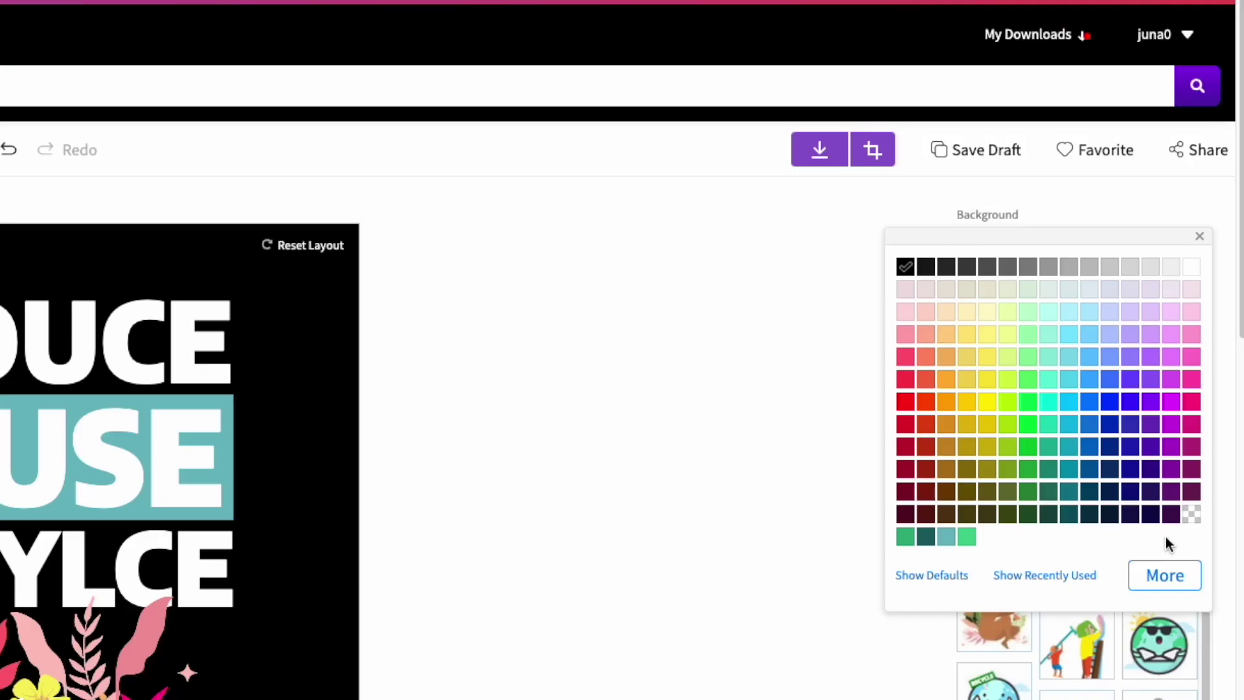
pyautogui.click(1193, 515)
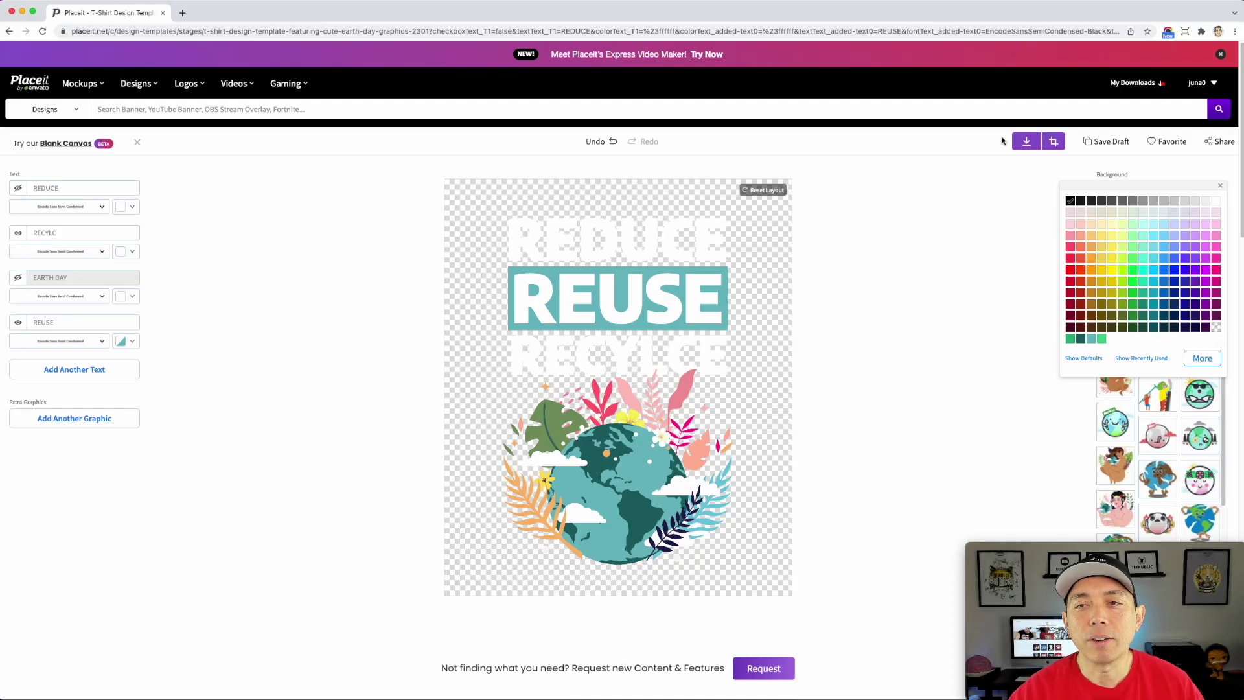
pyautogui.click(1025, 143)
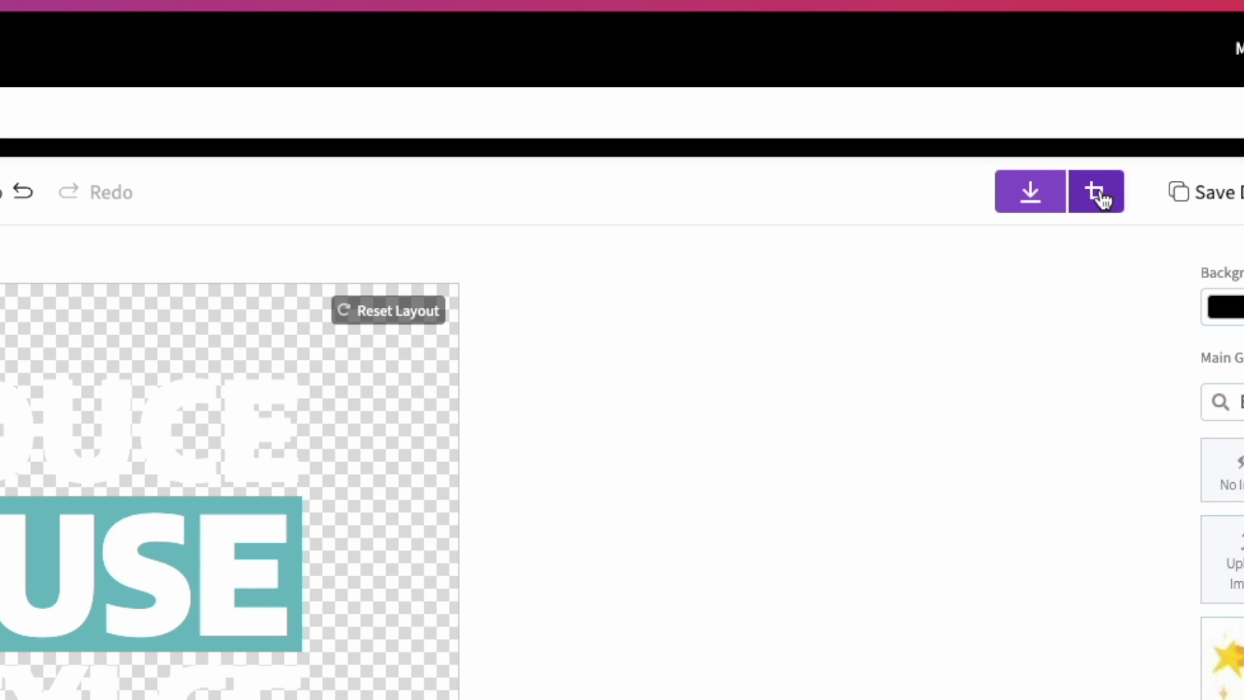
# Step: Open the transparent design in the Image Cropper and set its custom size to 4800 x 5400 px
pyautogui.click(1096, 193)
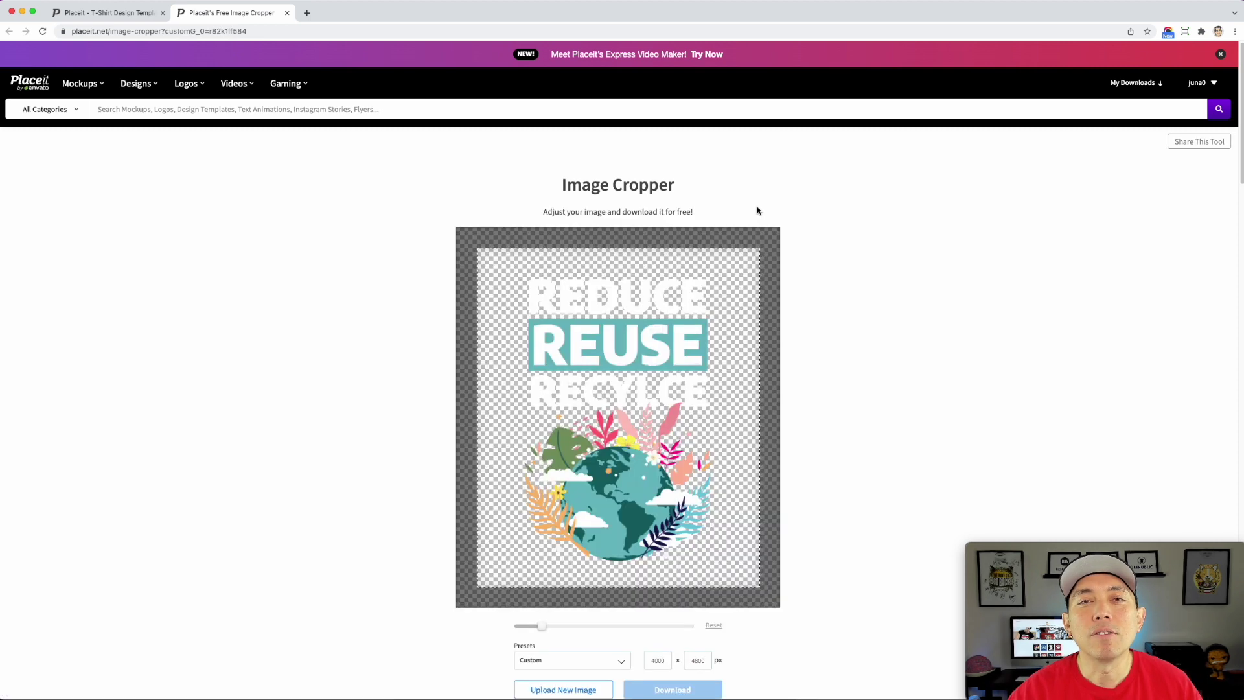
pyautogui.scroll(-3, 798, 304)
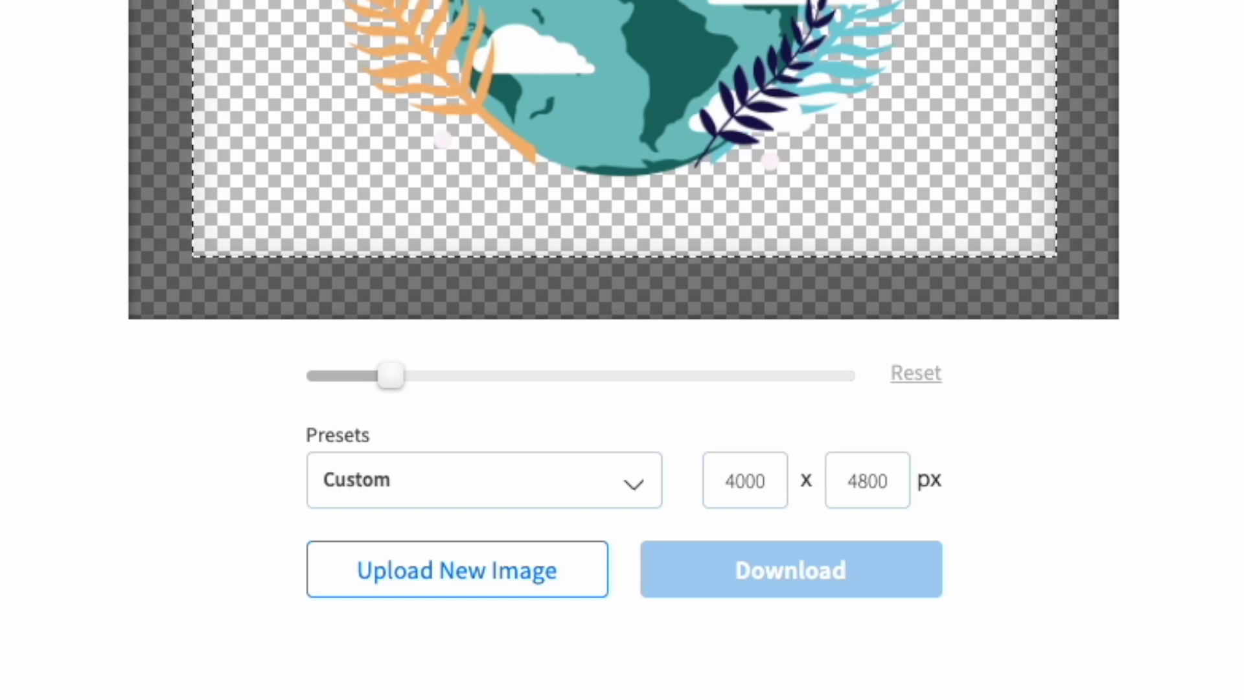
pyautogui.doubleClick(750, 477)
pyautogui.press('BackSpace')
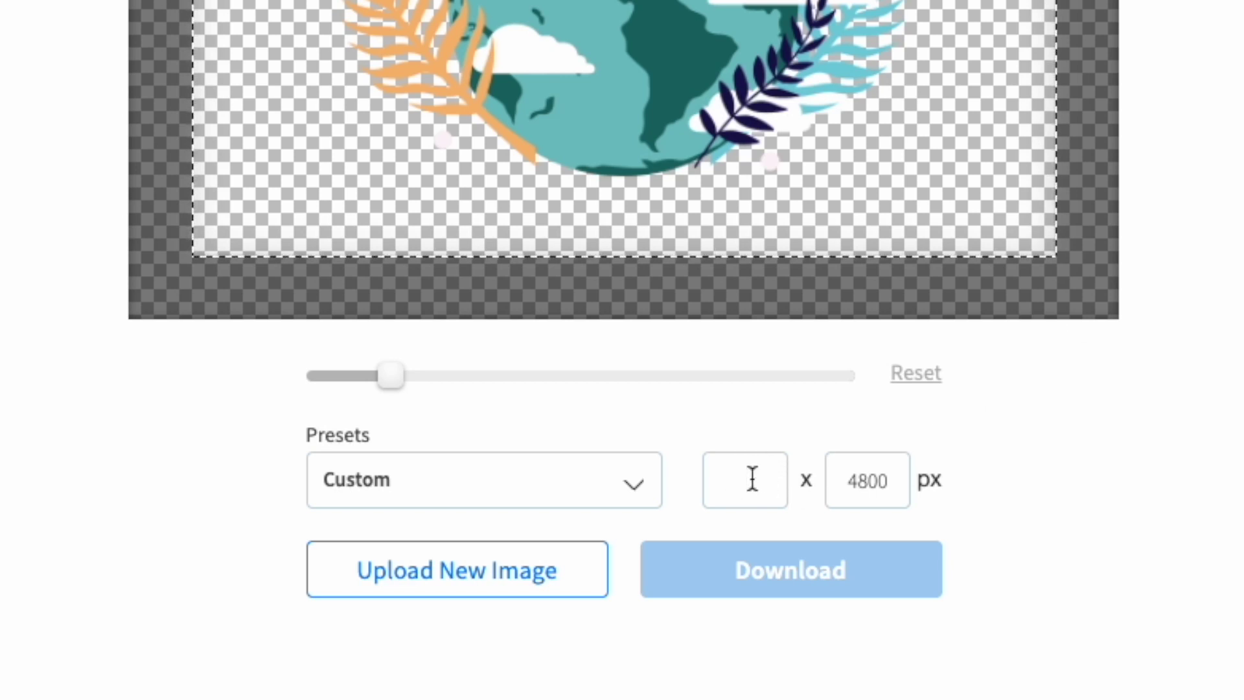
pyautogui.write('4800')
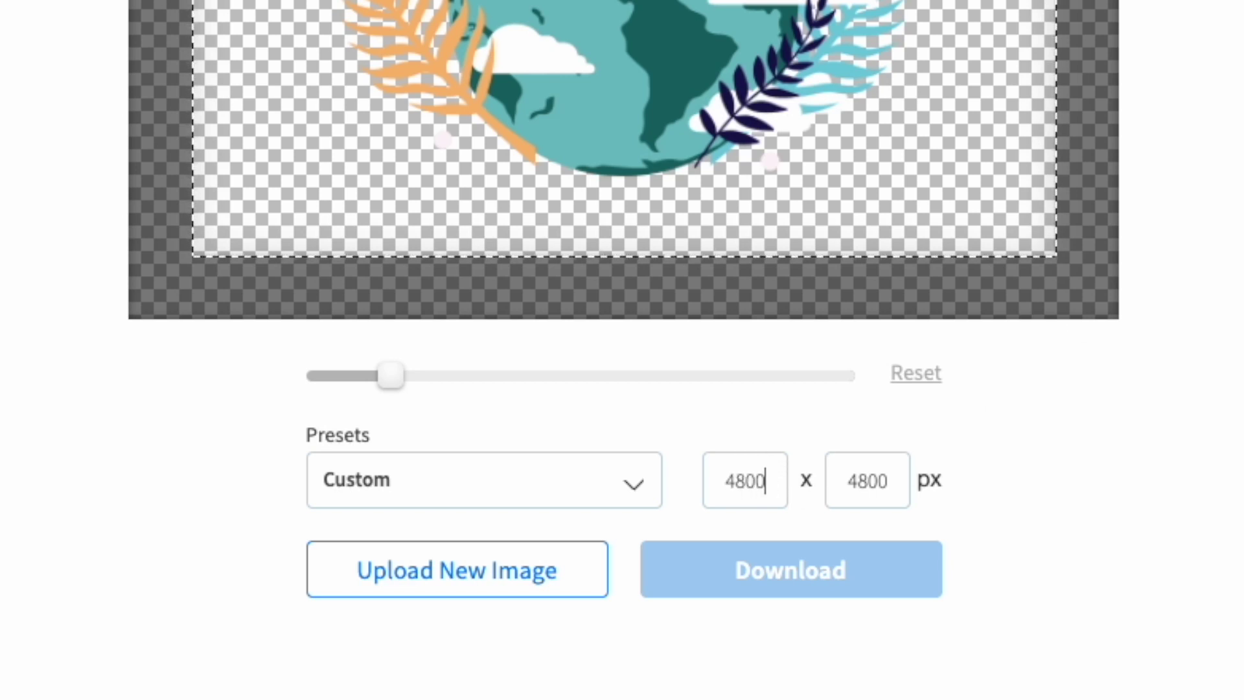
pyautogui.doubleClick(872, 478)
pyautogui.press('BackSpace')
pyautogui.write('540')
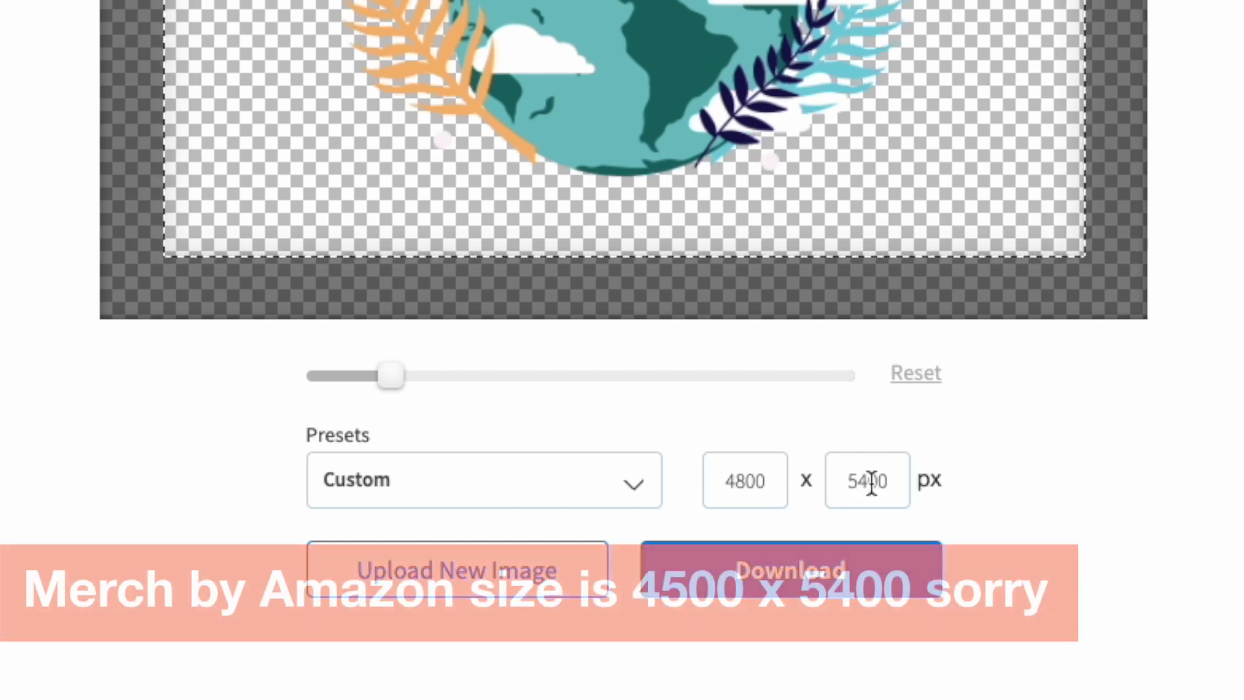
pyautogui.click(569, 469)
pyautogui.click(688, 417)
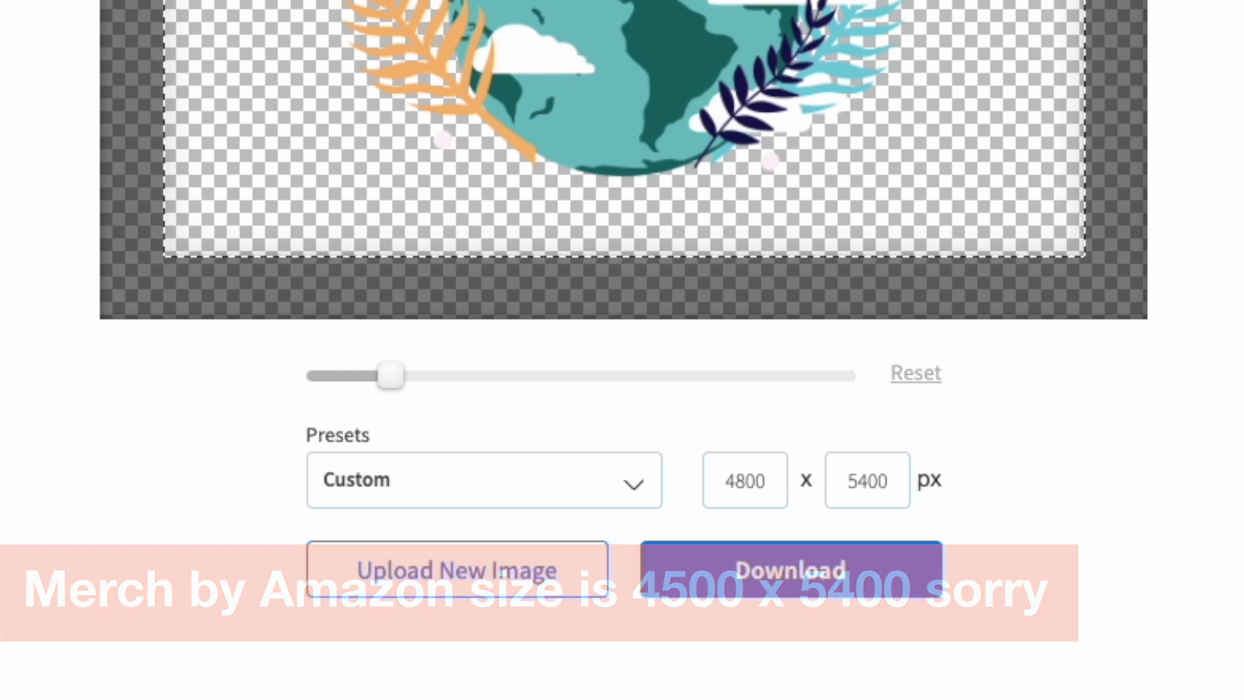